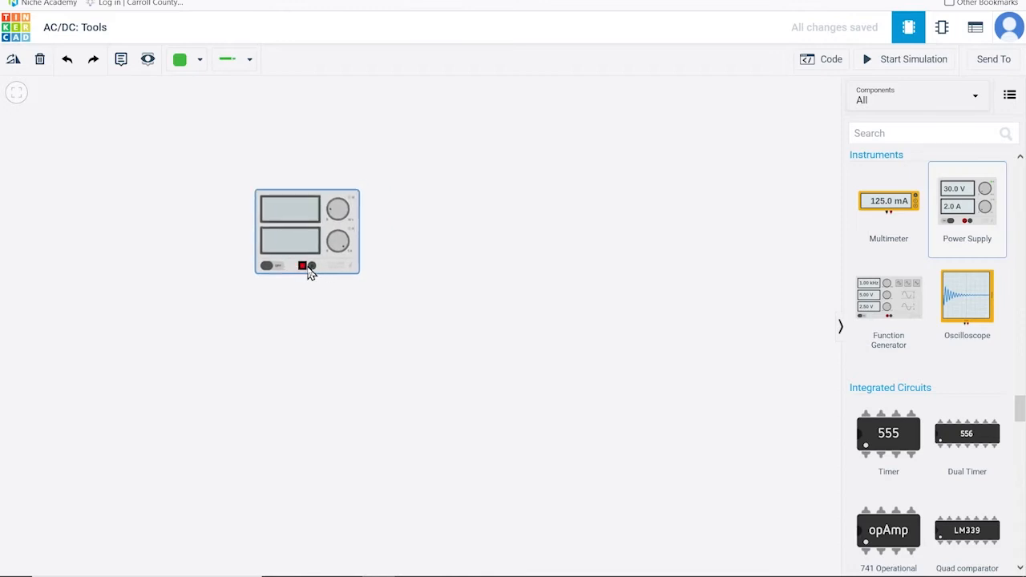
# Step: Position the power supply and add an oscilloscope and a function generator to its right and a multimeter to its left
pyautogui.click(273, 258)
pyautogui.press('Escape')
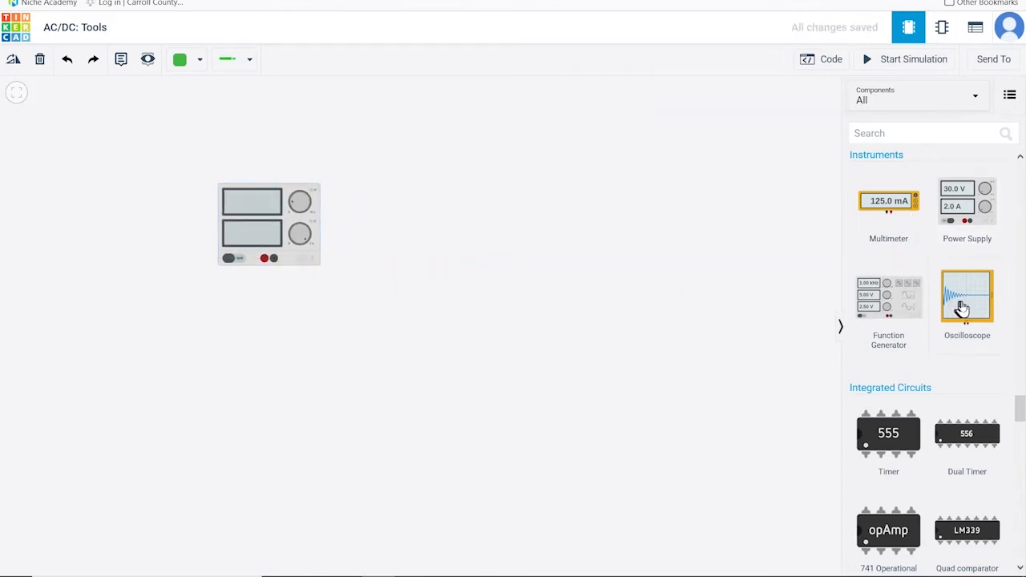
pyautogui.moveTo(930, 309); pyautogui.dragTo(451, 278)
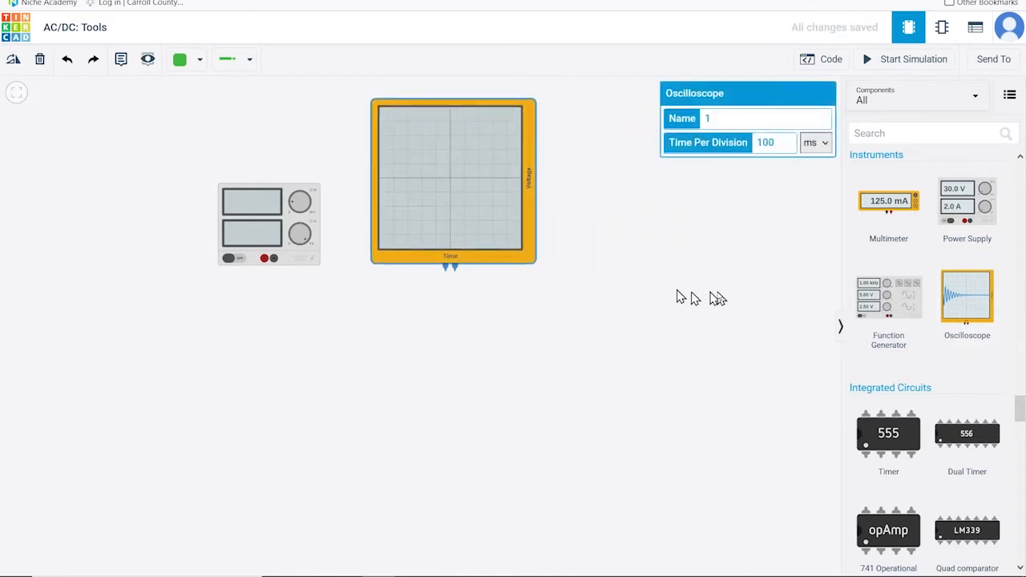
pyautogui.moveTo(904, 298); pyautogui.dragTo(676, 266)
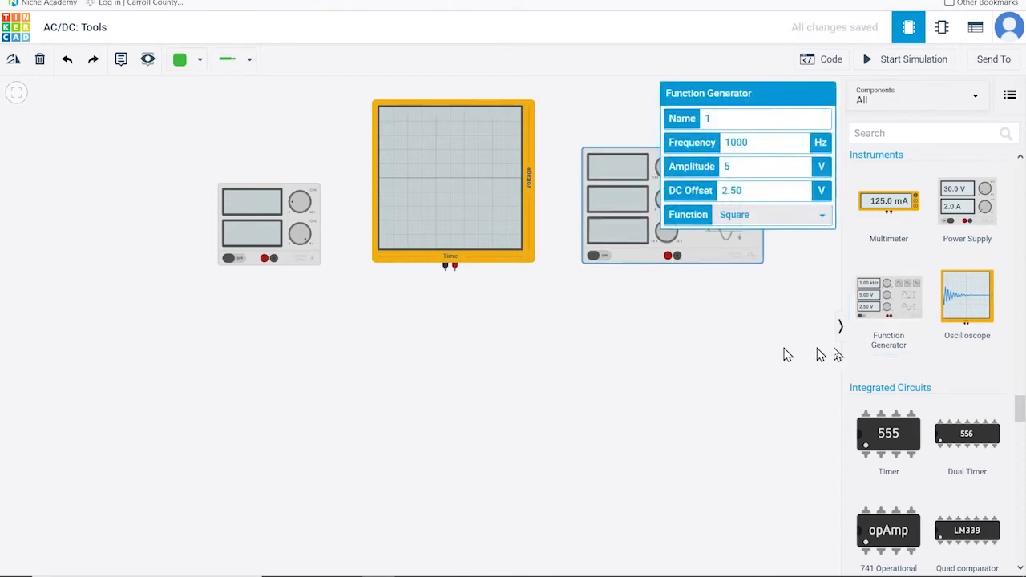
pyautogui.moveTo(879, 204); pyautogui.dragTo(117, 278)
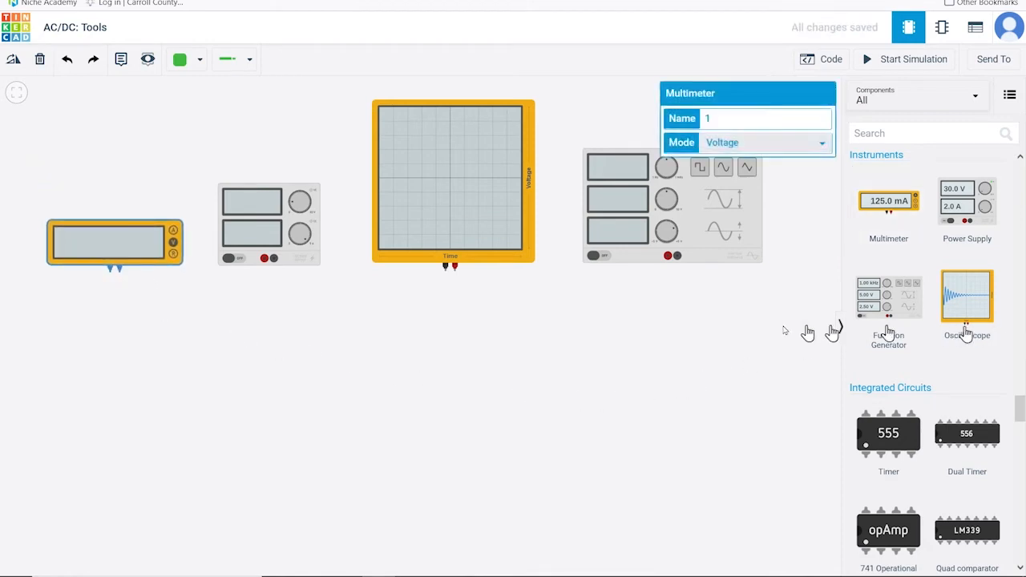
pyautogui.click(433, 246)
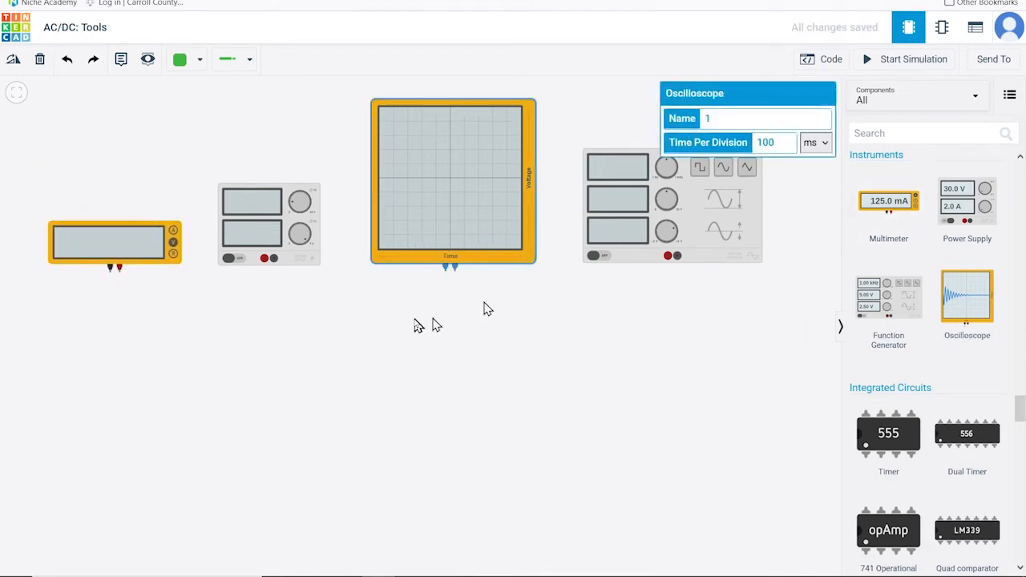
# Step: Wire the power supply's negative terminal to the oscilloscope's negative terminal, routing the wire below both instruments
pyautogui.click(274, 259)
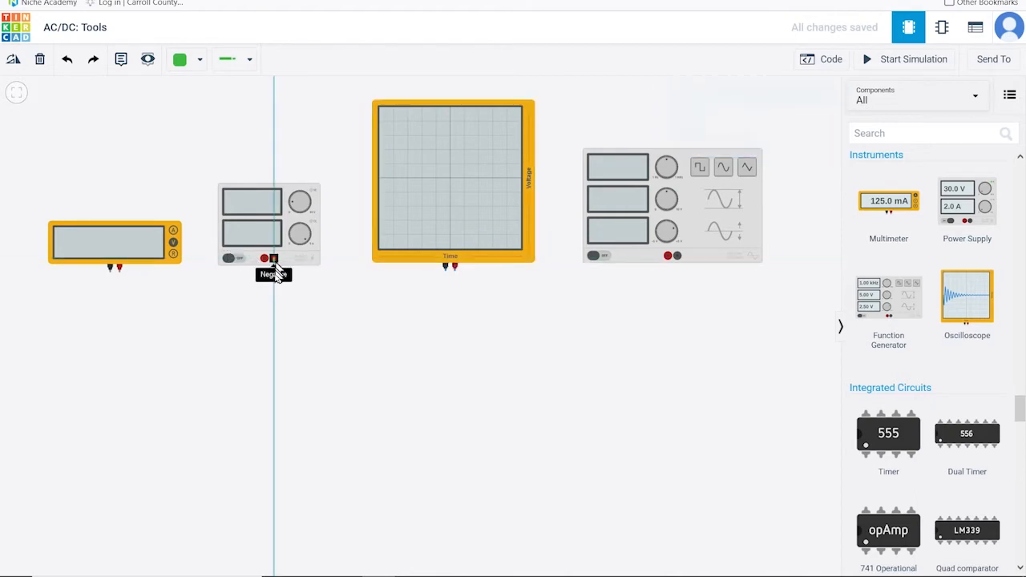
pyautogui.click(277, 313)
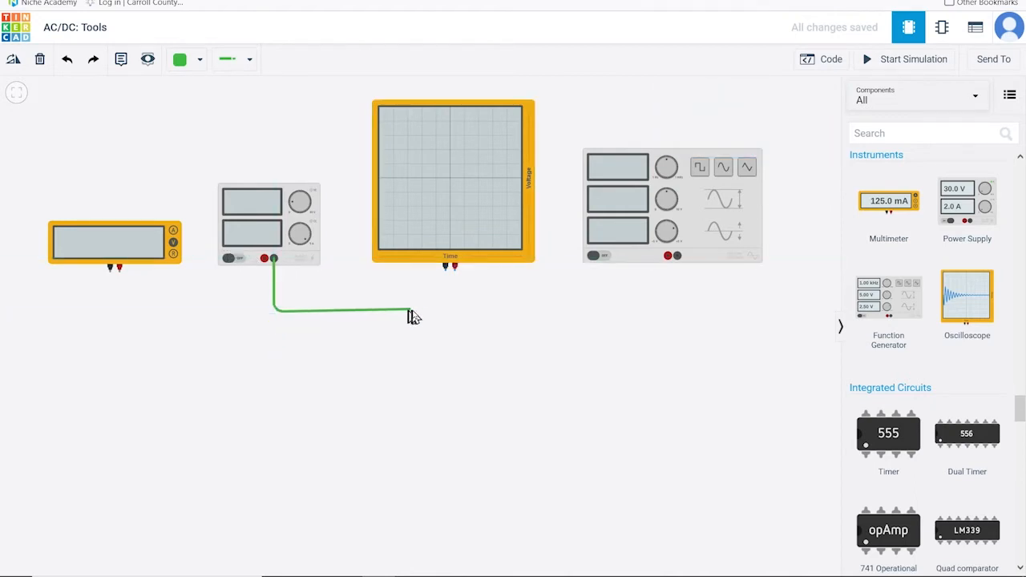
pyautogui.click(446, 312)
pyautogui.click(445, 267)
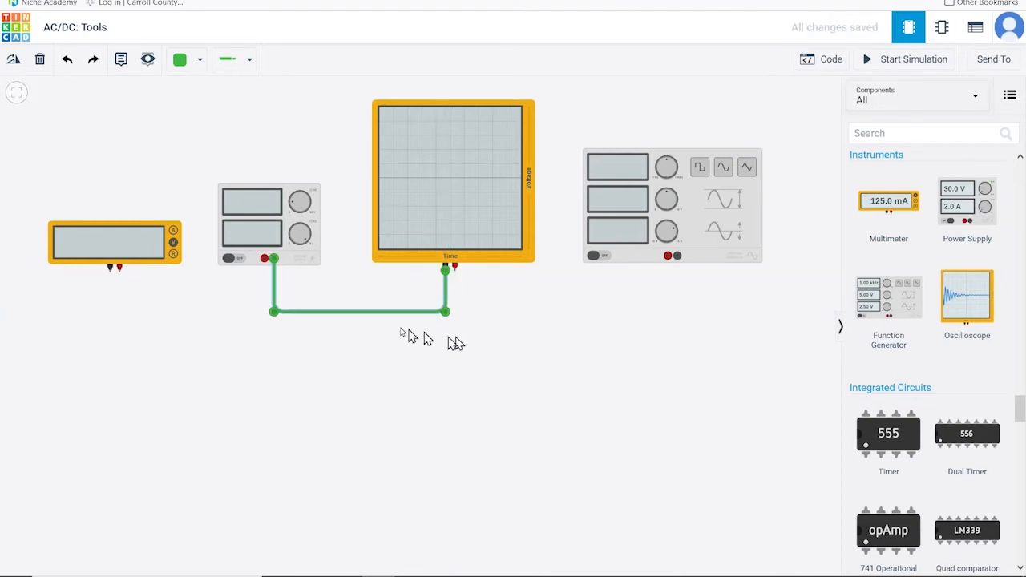
# Step: Wire the power supply's positive terminal to the oscilloscope's positive terminal below the first wire and straighten its last bend
pyautogui.click(265, 261)
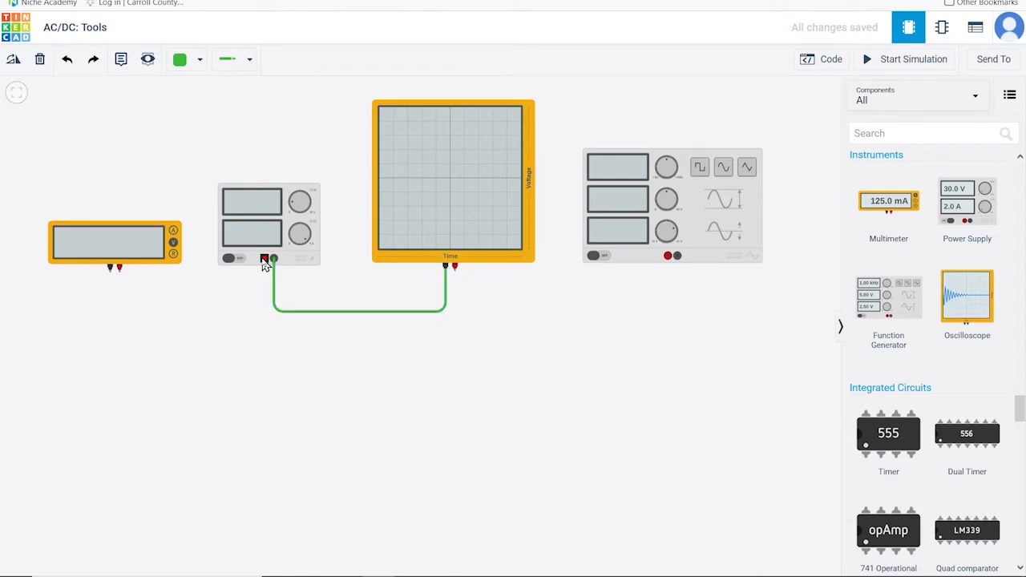
pyautogui.click(266, 325)
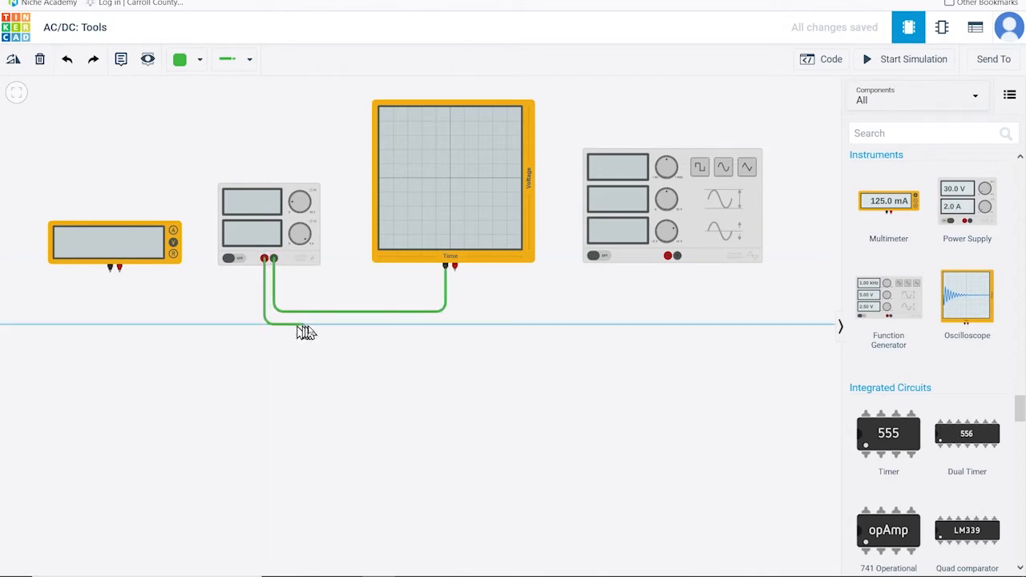
pyautogui.click(457, 325)
pyautogui.click(454, 268)
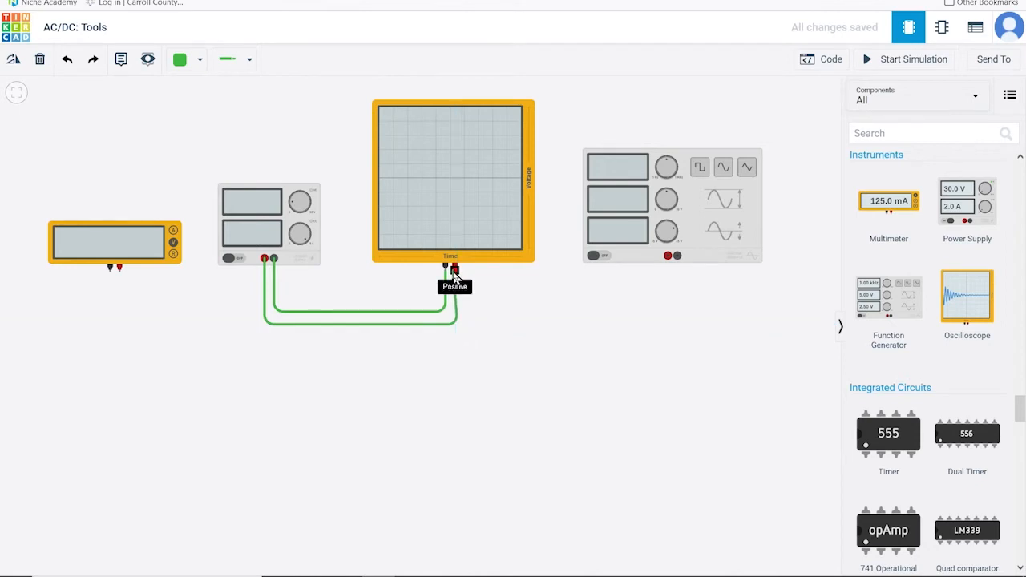
pyautogui.moveTo(455, 327); pyautogui.dragTo(451, 327)
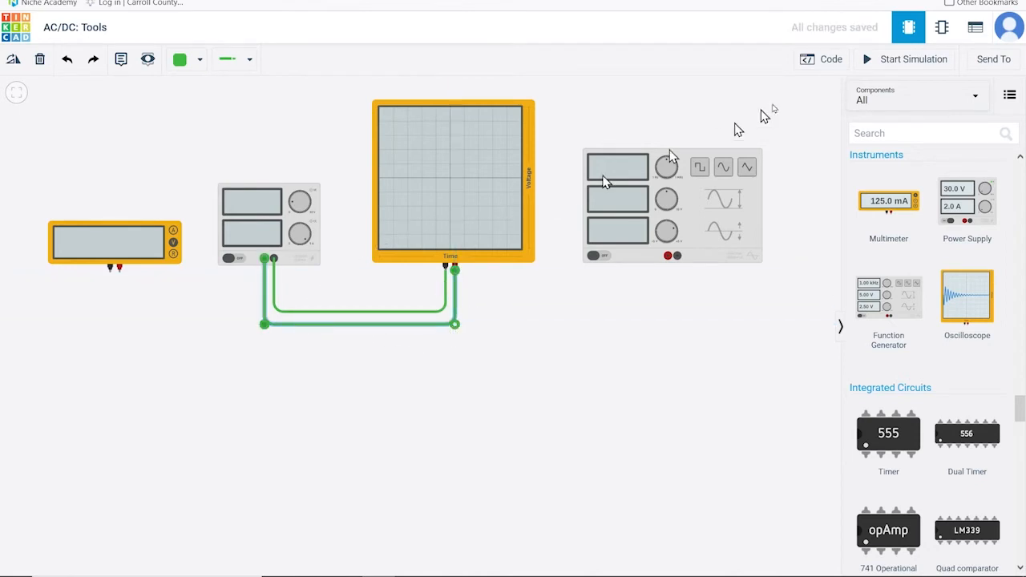
# Step: Run the simulation, switch the power supply off and back on to compare the oscilloscope traces, and stop the simulation
pyautogui.click(885, 61)
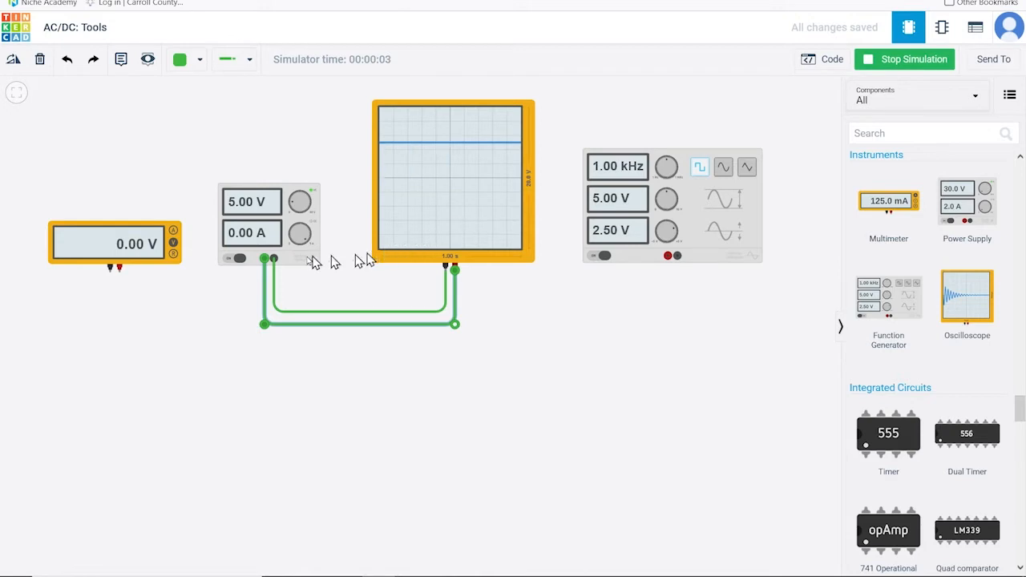
pyautogui.click(230, 261)
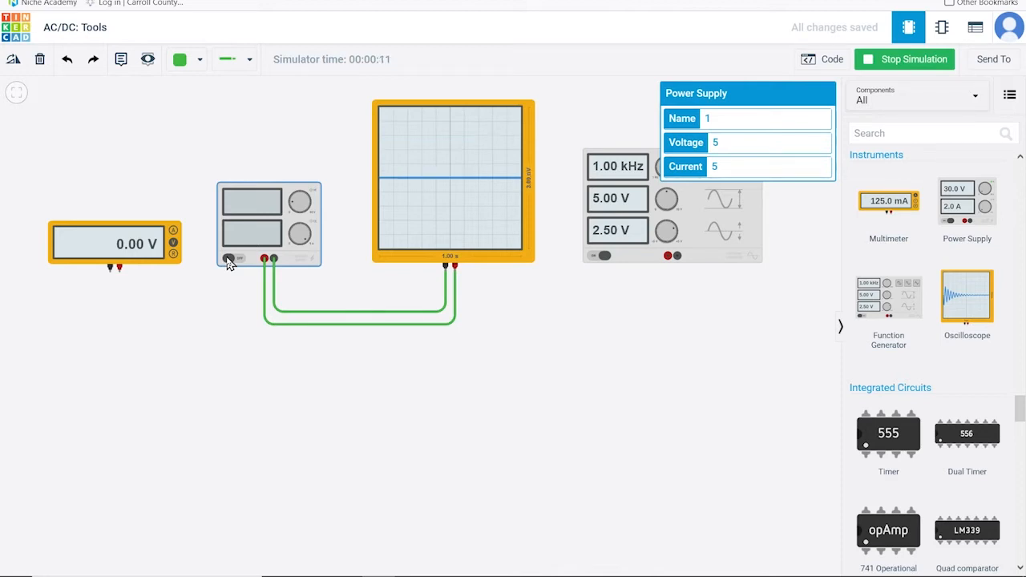
pyautogui.click(228, 260)
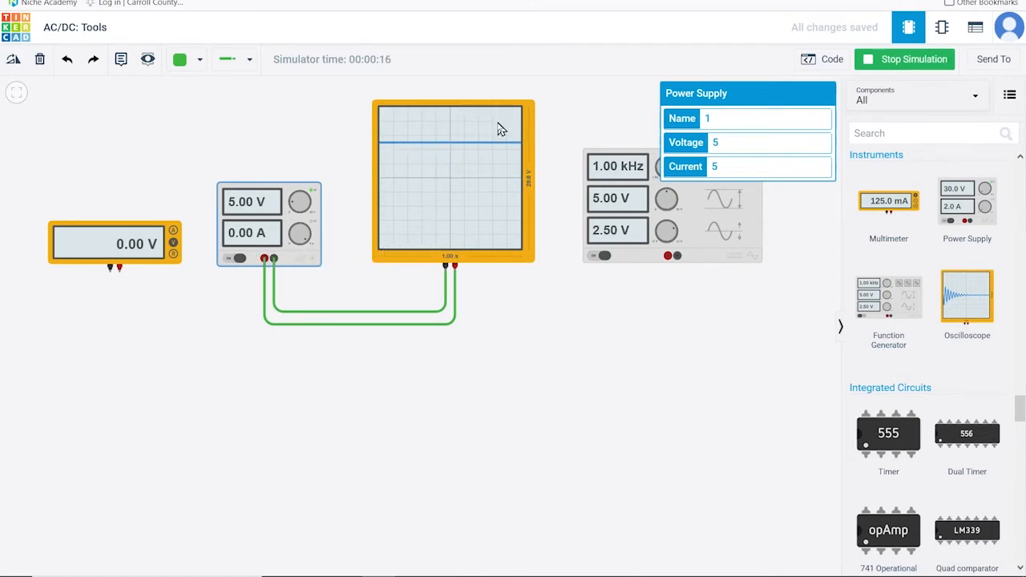
pyautogui.click(911, 60)
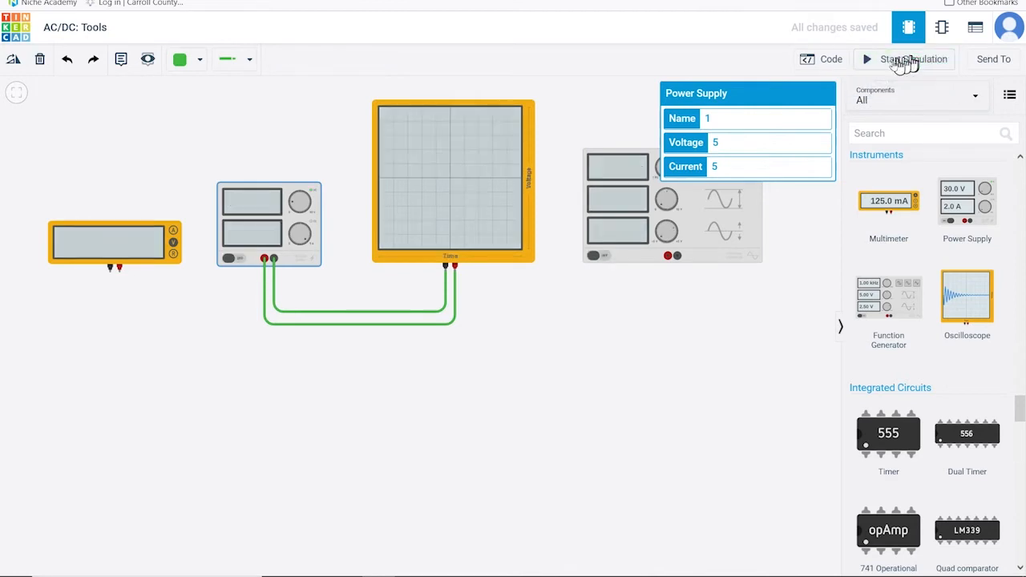
# Step: Delete both wires between the power supply and the oscilloscope
pyautogui.click(409, 324)
pyautogui.press('Delete')
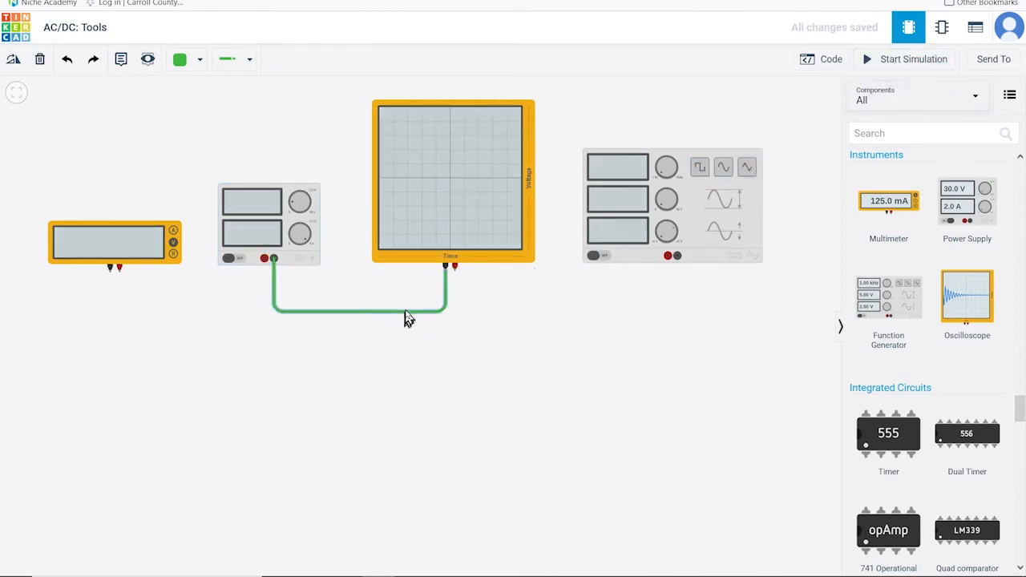
pyautogui.click(406, 314)
pyautogui.press('Delete')
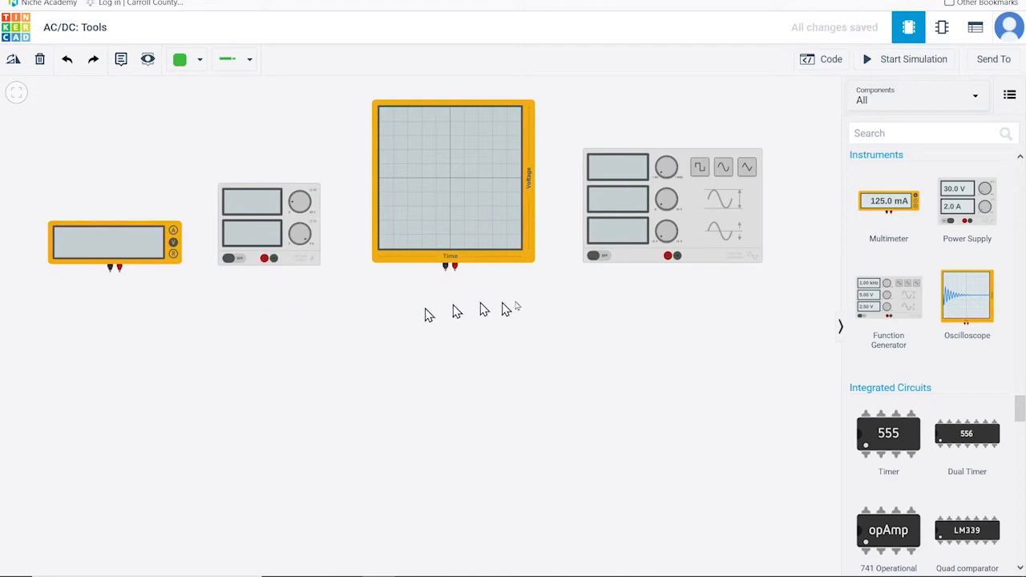
# Step: Wire the function generator's positive terminal to the oscilloscope's positive terminal, routing it below the instruments
pyautogui.click(668, 256)
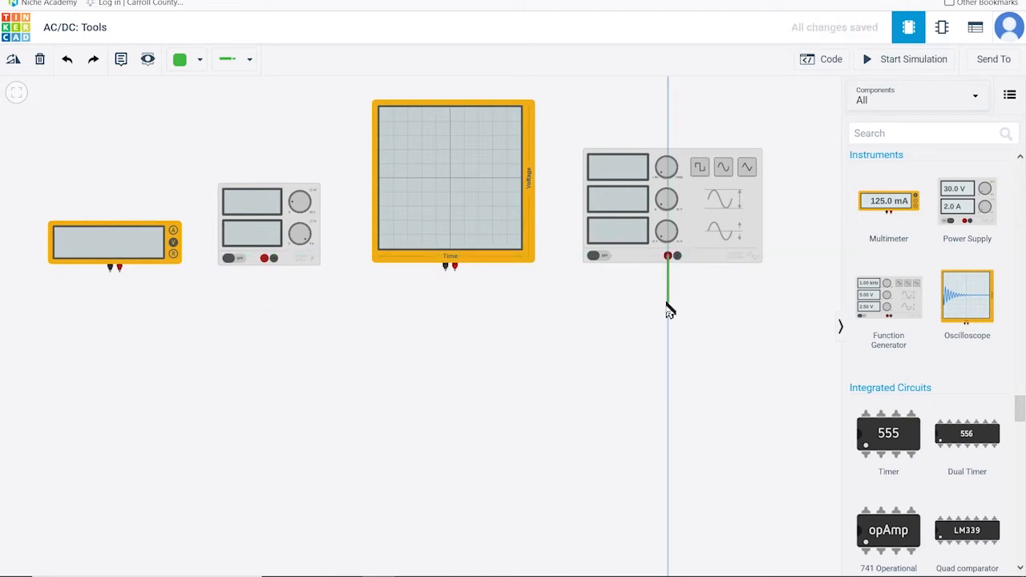
pyautogui.click(666, 305)
pyautogui.click(455, 305)
pyautogui.click(455, 269)
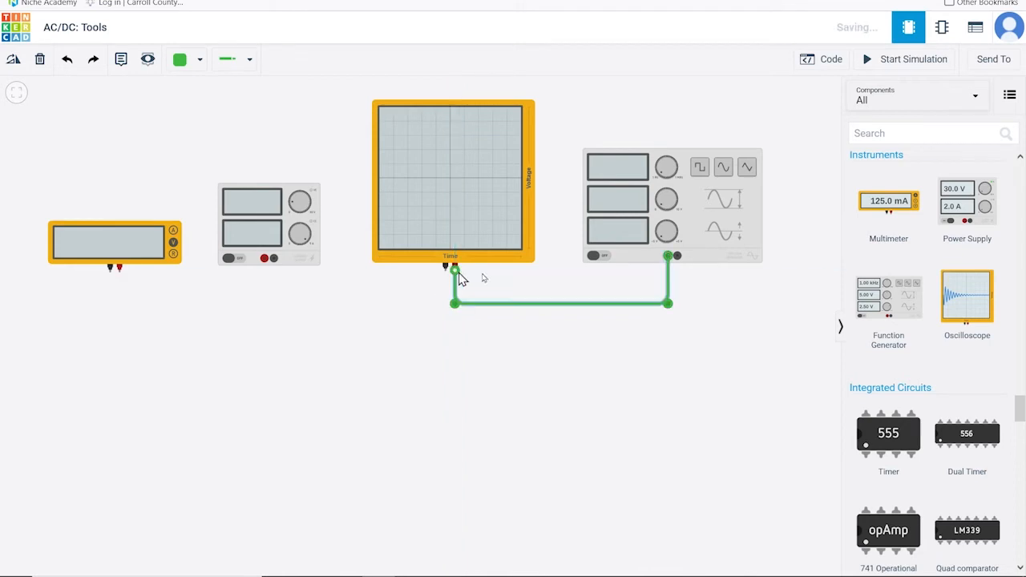
# Step: Wire the function generator's negative terminal to the oscilloscope's negative terminal below the other wire and straighten its last bend
pyautogui.click(677, 258)
pyautogui.click(677, 323)
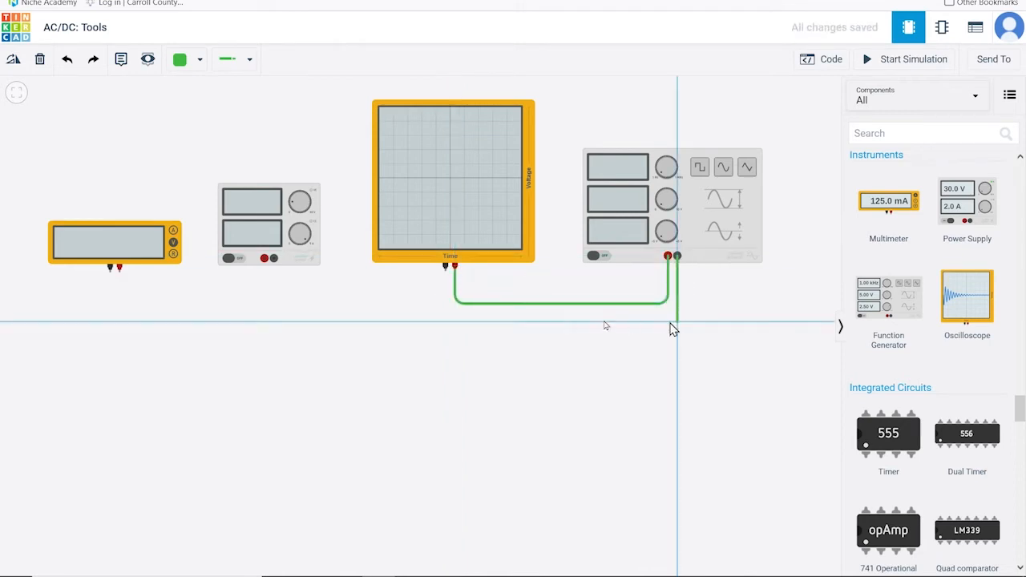
pyautogui.click(443, 321)
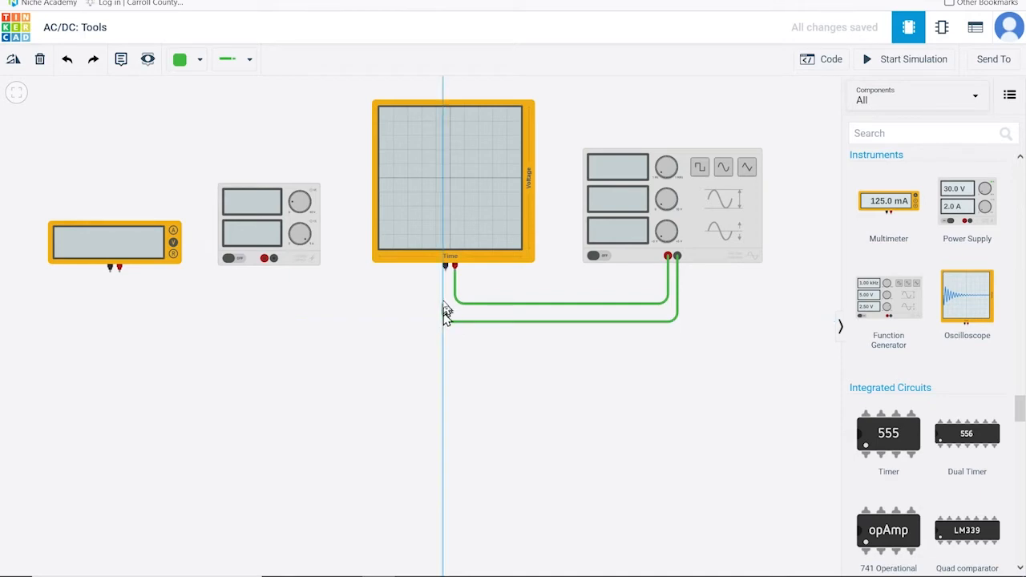
pyautogui.click(445, 268)
pyautogui.moveTo(446, 324); pyautogui.dragTo(447, 322)
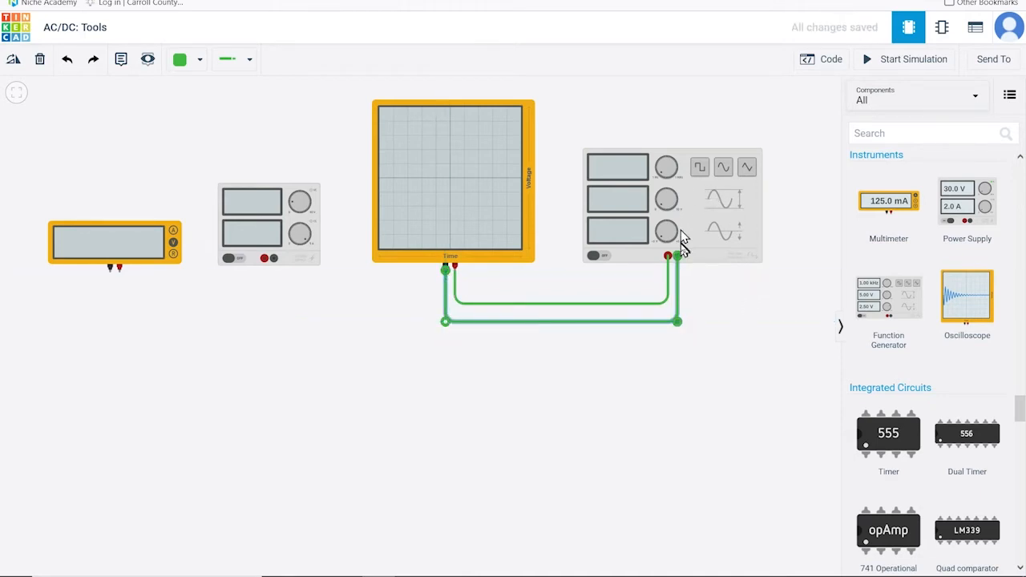
# Step: Start the simulation and set the function generator's frequency to 3.04 Hz, raising it through 8.13 Hz to 25.4 Hz
pyautogui.click(869, 60)
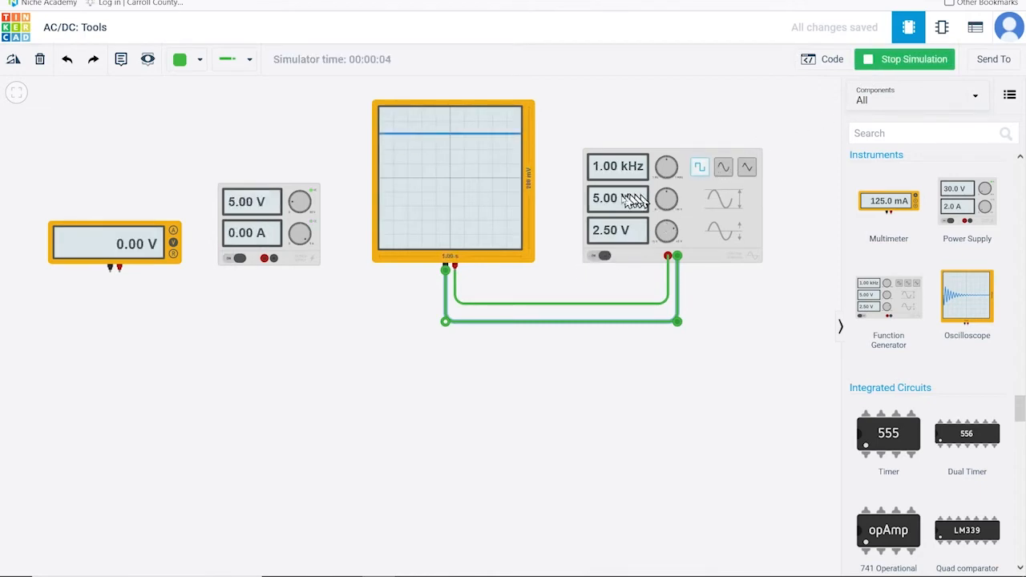
pyautogui.click(481, 261)
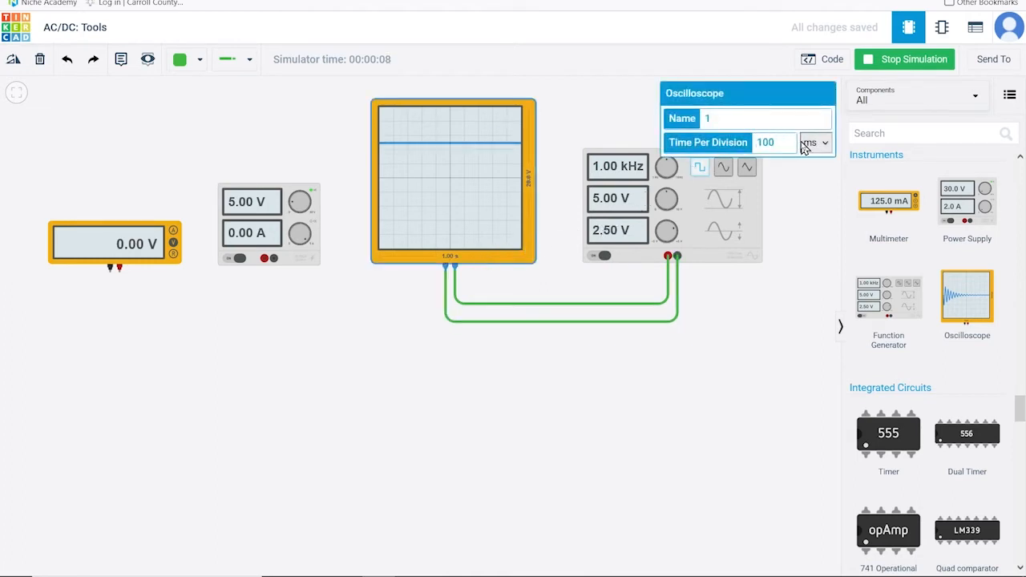
pyautogui.moveTo(781, 142); pyautogui.dragTo(752, 142)
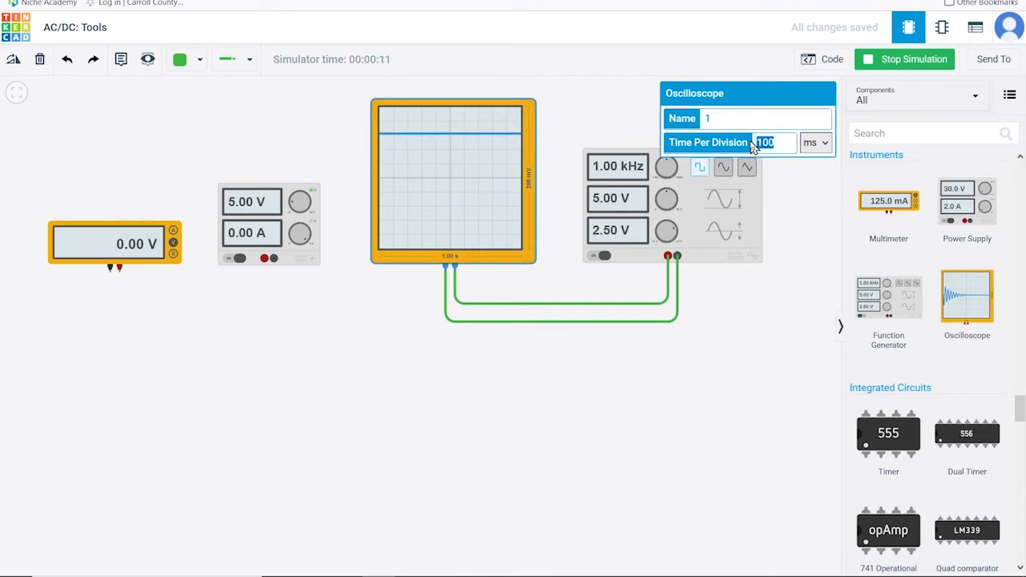
pyautogui.click(665, 170)
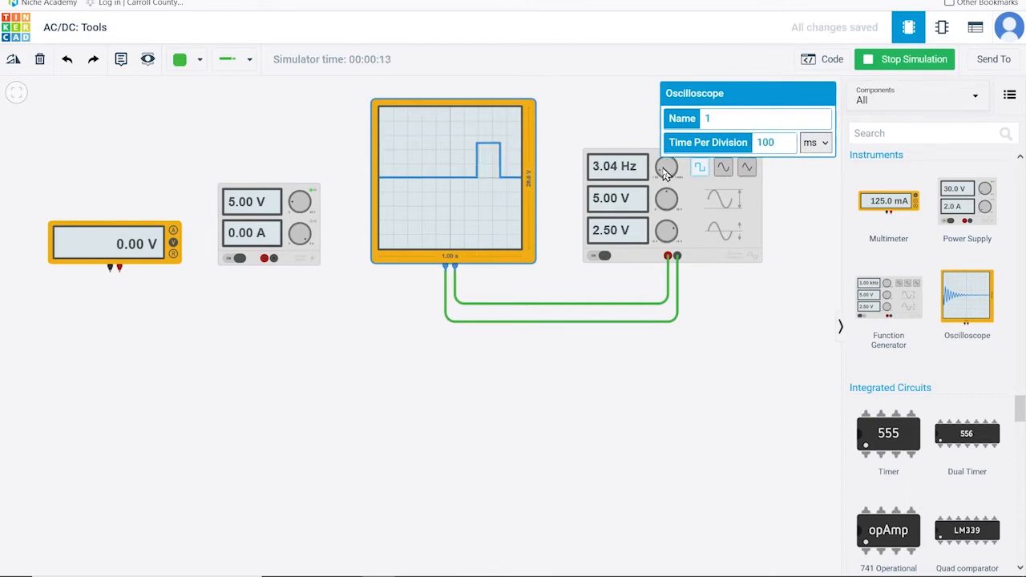
pyautogui.click(601, 101)
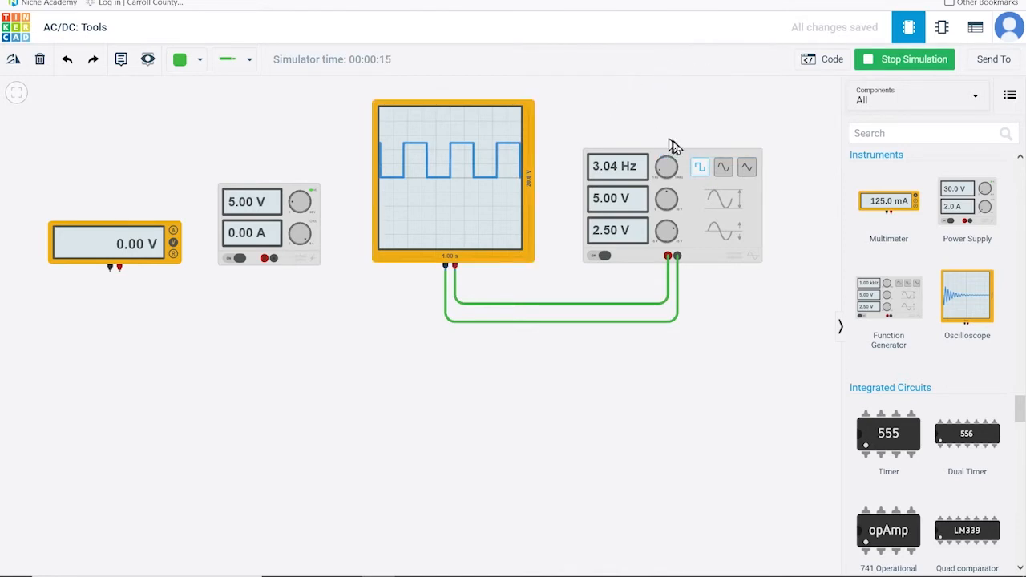
pyautogui.click(663, 173)
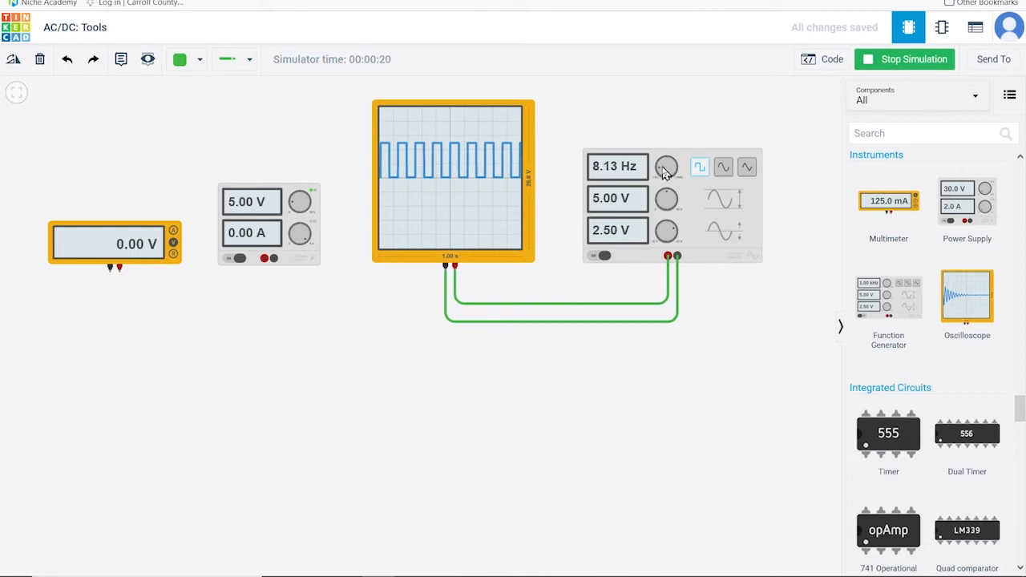
pyautogui.click(663, 173)
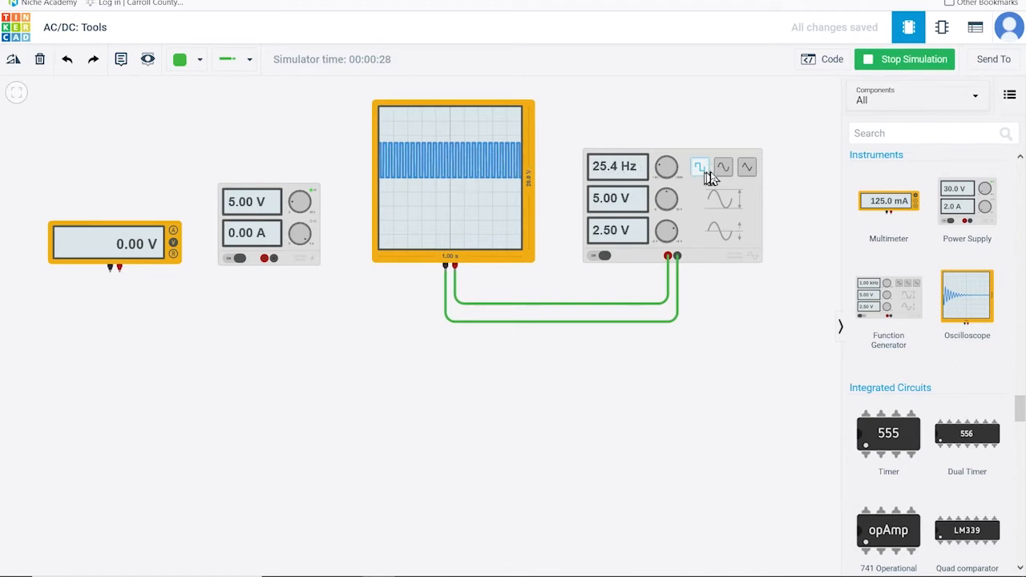
# Step: Set the oscilloscope's time per division to 10 ms and switch the function generator to a sine wave
pyautogui.click(464, 261)
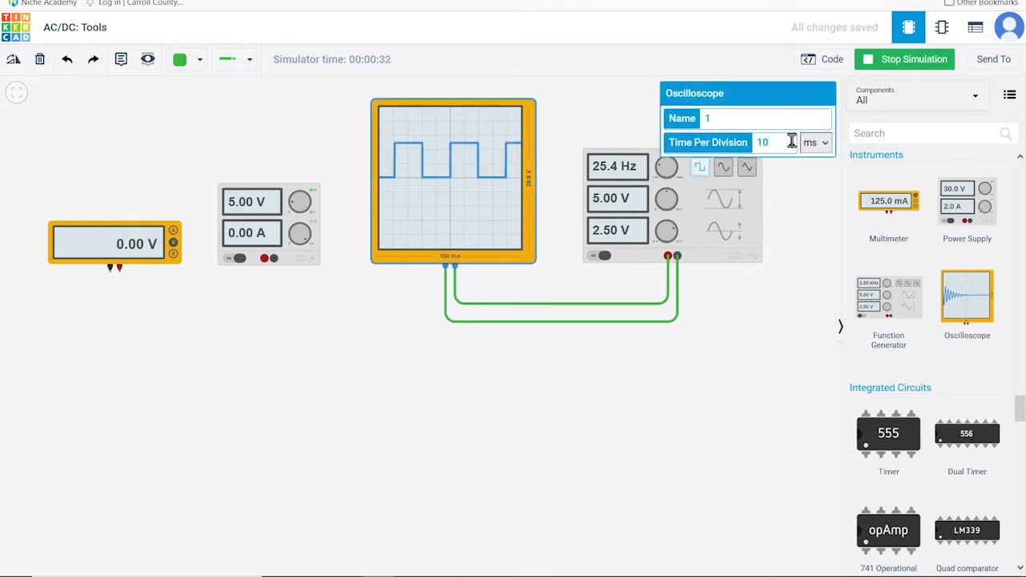
pyautogui.click(822, 148)
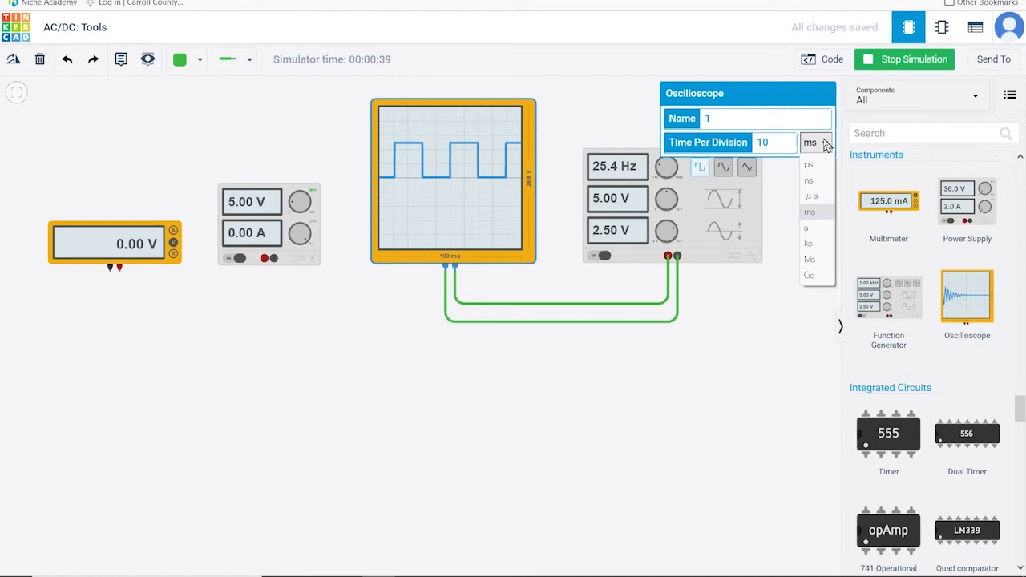
pyautogui.click(826, 144)
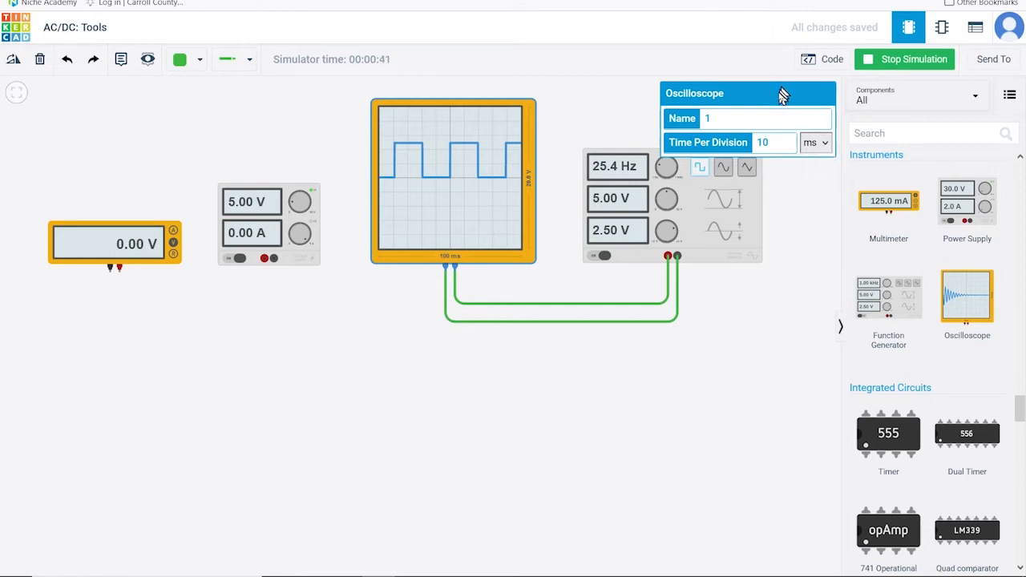
pyautogui.click(614, 136)
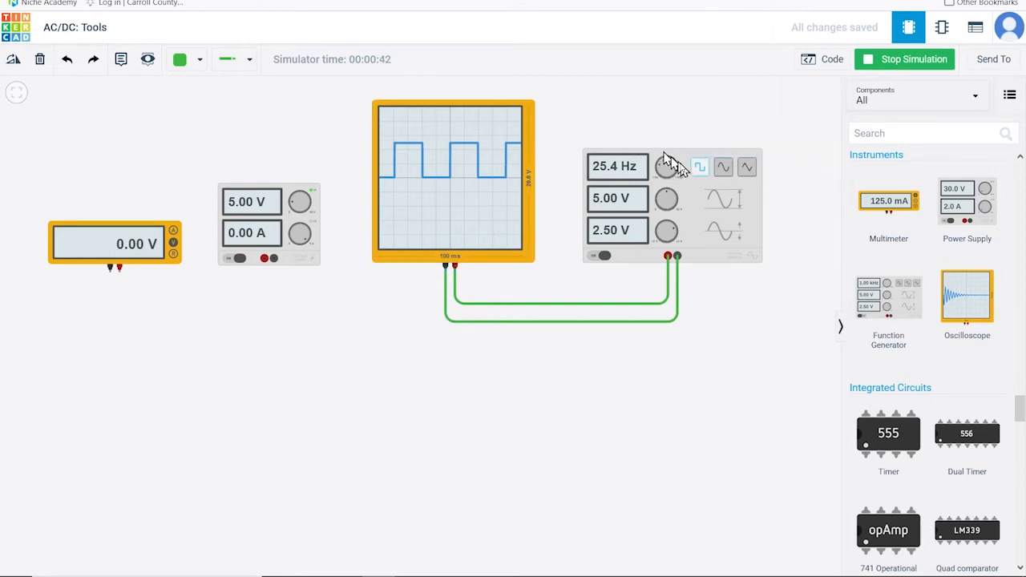
pyautogui.click(728, 169)
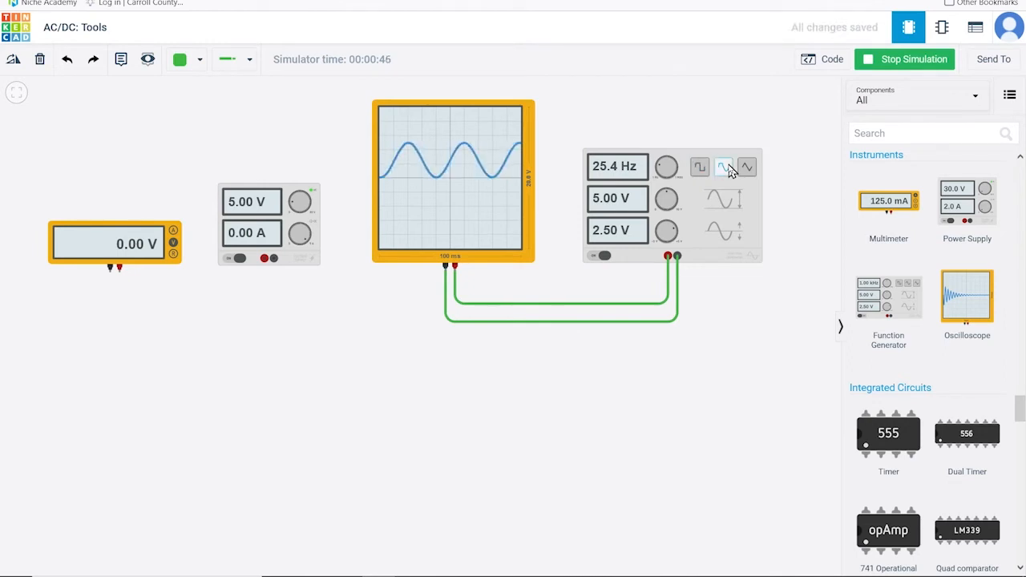
# Step: Set the function generator's DC offset to 0 V and close its properties
pyautogui.moveTo(657, 232)
pyautogui.mouseDown()
pyautogui.moveTo(670, 233)
pyautogui.moveTo(629, 233)
pyautogui.mouseUp()
pyautogui.moveTo(753, 191); pyautogui.dragTo(718, 192)
pyautogui.write('0')
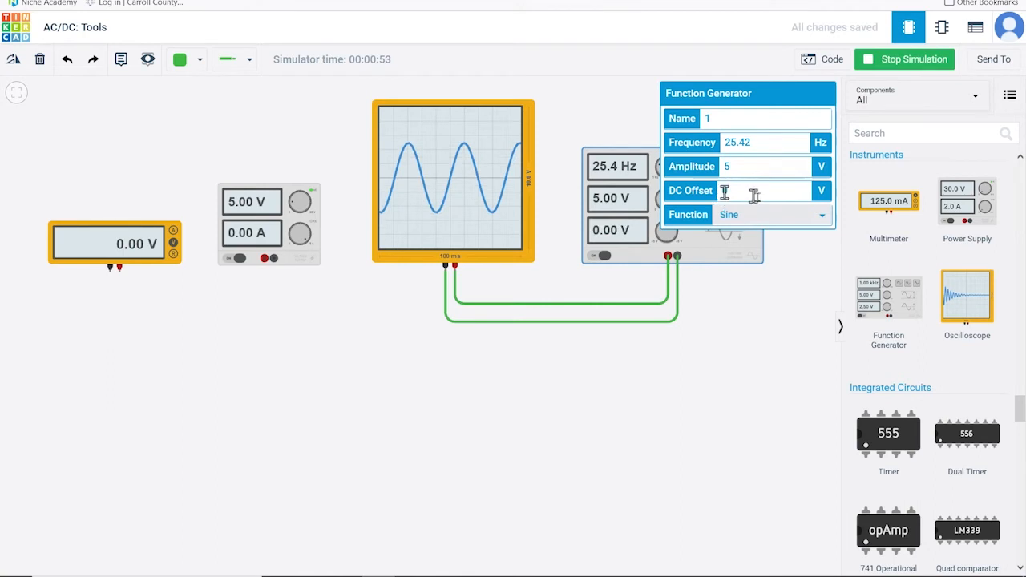
pyautogui.click(593, 109)
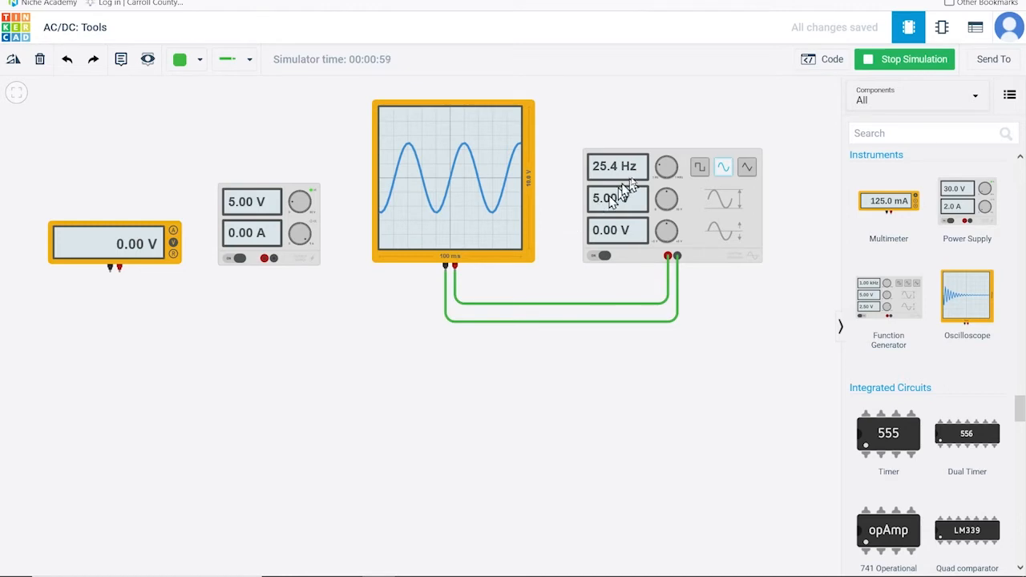
# Step: Raise the function generator's frequency to 140 Hz with its dial, and replace that value with exactly 100 Hz
pyautogui.moveTo(659, 164); pyautogui.dragTo(662, 166)
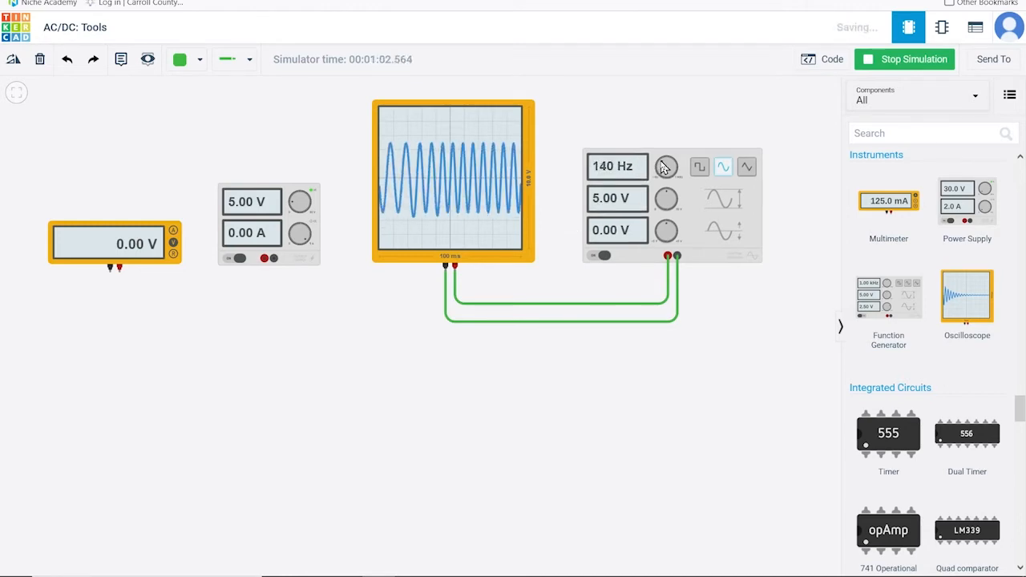
pyautogui.click(631, 170)
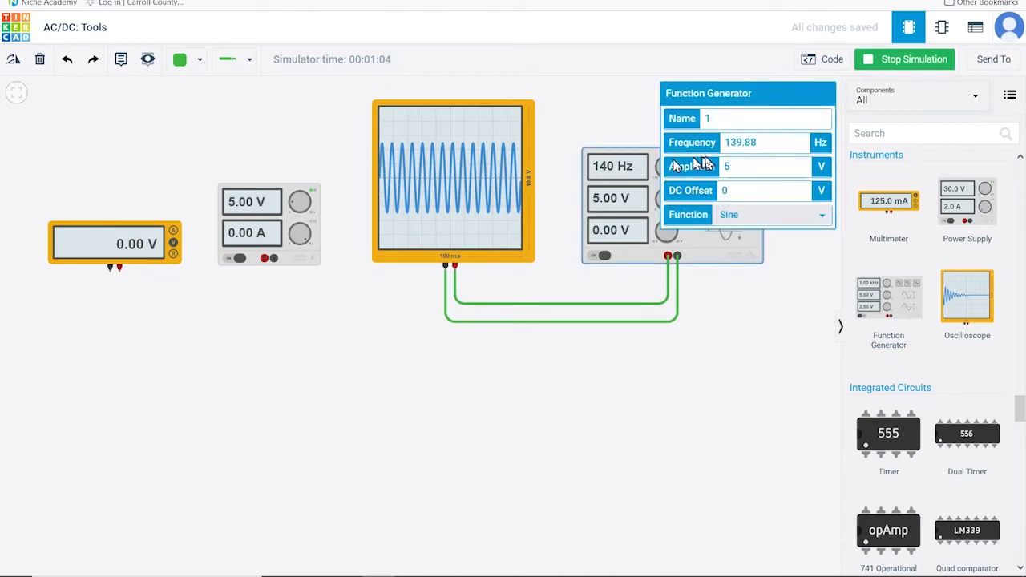
pyautogui.press('BackSpace')
pyautogui.press('BackSpace')
pyautogui.press('BackSpace')
pyautogui.press('BackSpace')
pyautogui.press('BackSpace')
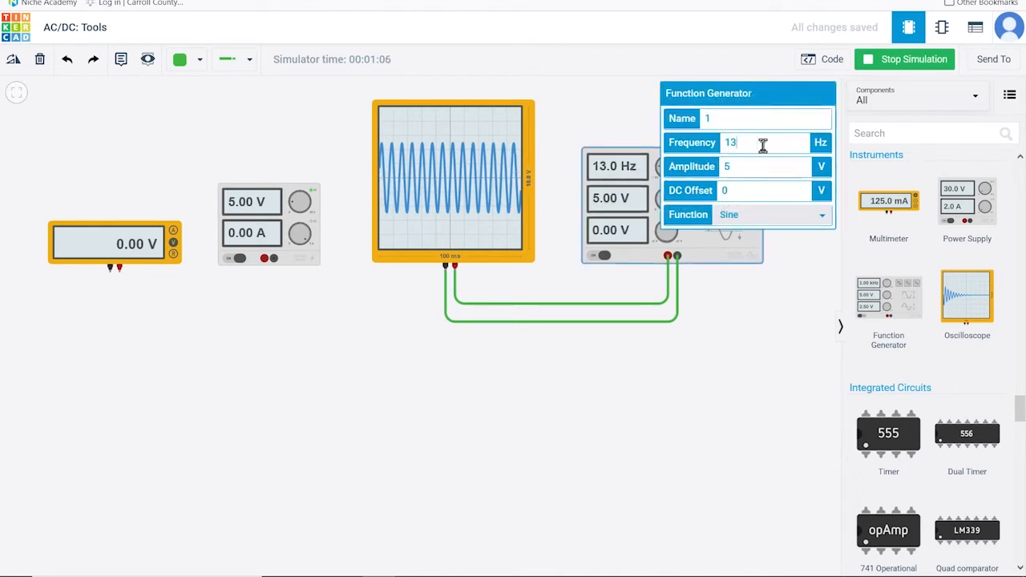
pyautogui.write('100')
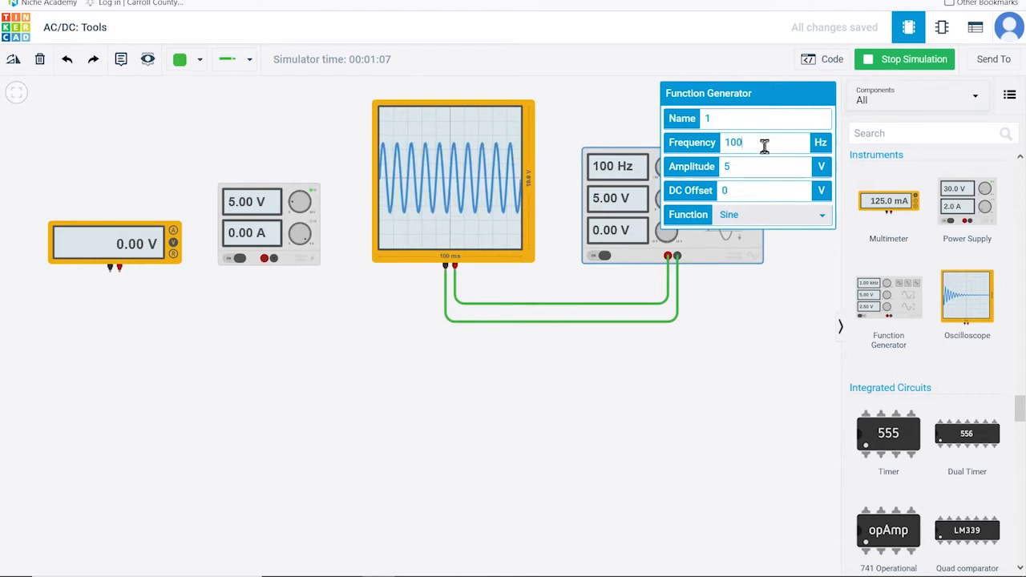
pyautogui.click(613, 116)
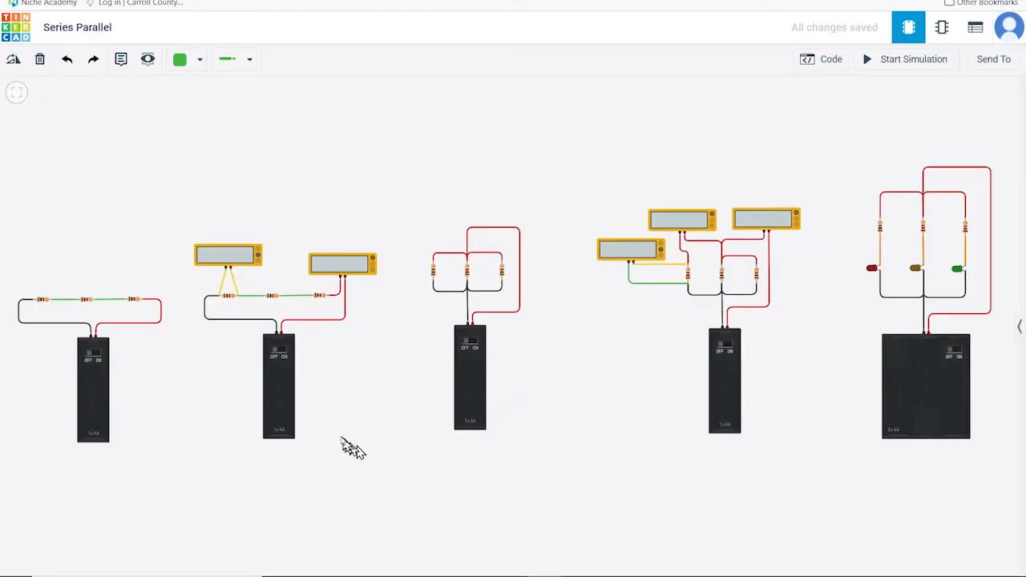
# Step: Start the simulation of the Series Parallel design with its two series resistor circuits enlarged in view
pyautogui.moveTo(202, 390); pyautogui.dragTo(609, 336)
pyautogui.scroll(5, 556, 332)
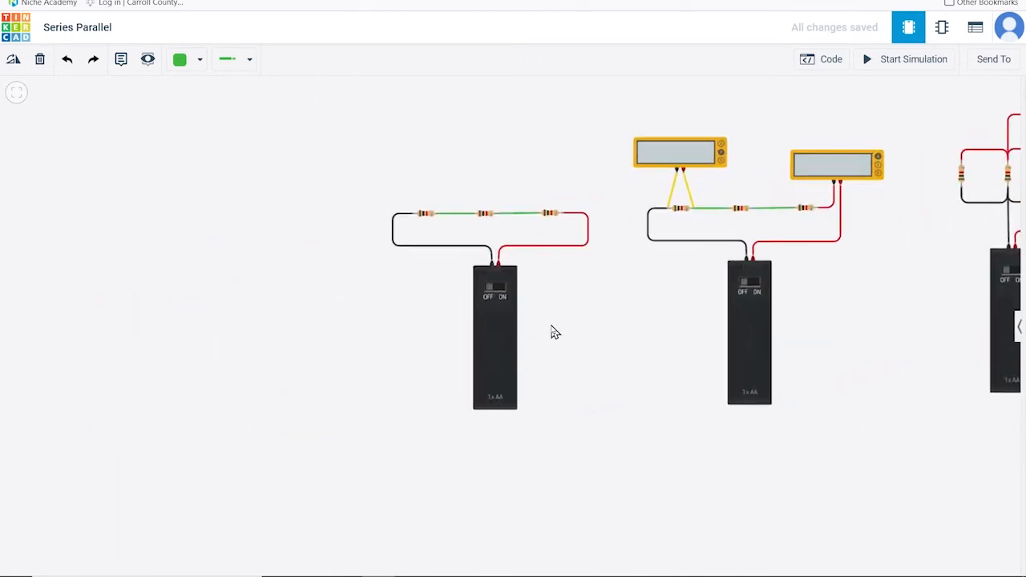
pyautogui.scroll(2, 555, 332)
pyautogui.moveTo(618, 337); pyautogui.dragTo(500, 383)
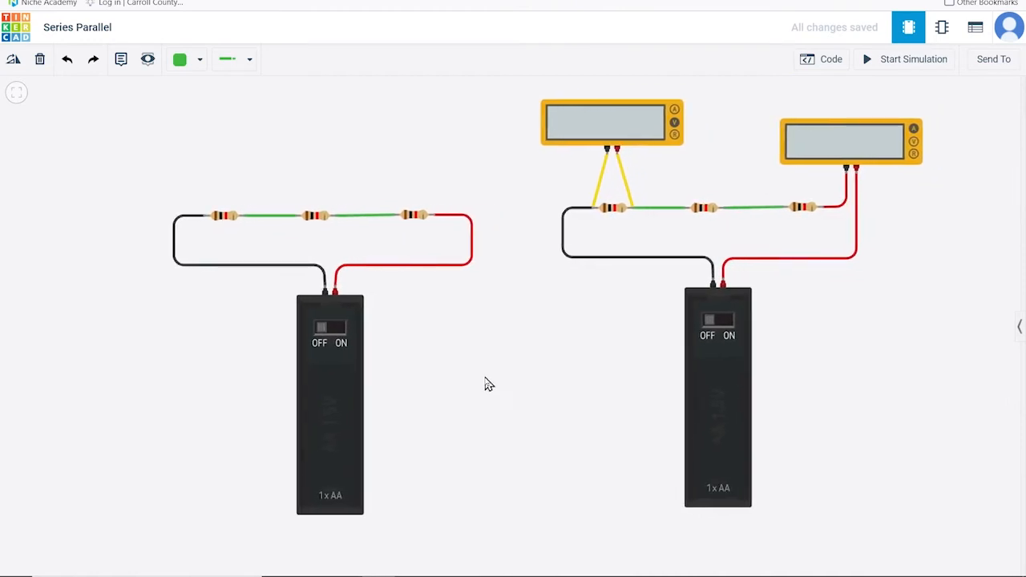
pyautogui.click(886, 61)
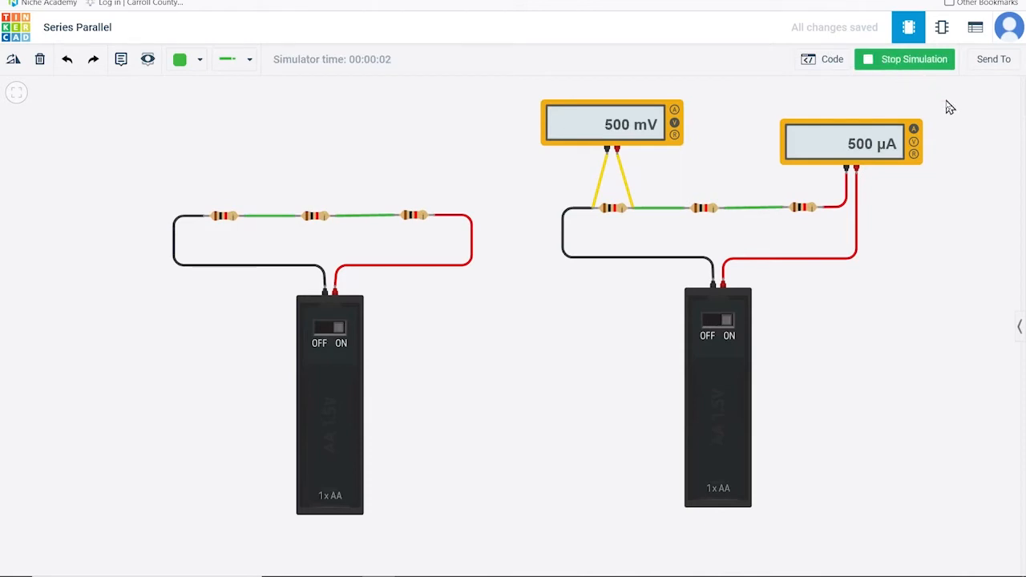
# Step: Examine the resistance values and available units of the resistors in the first series circuit, keeping kΩ for the last one
pyautogui.click(230, 221)
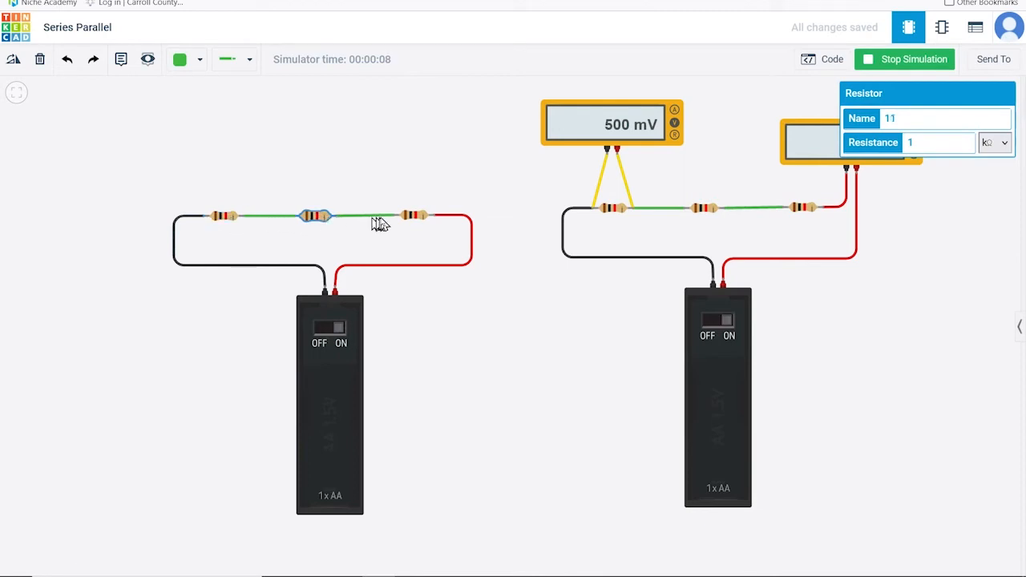
pyautogui.click(415, 223)
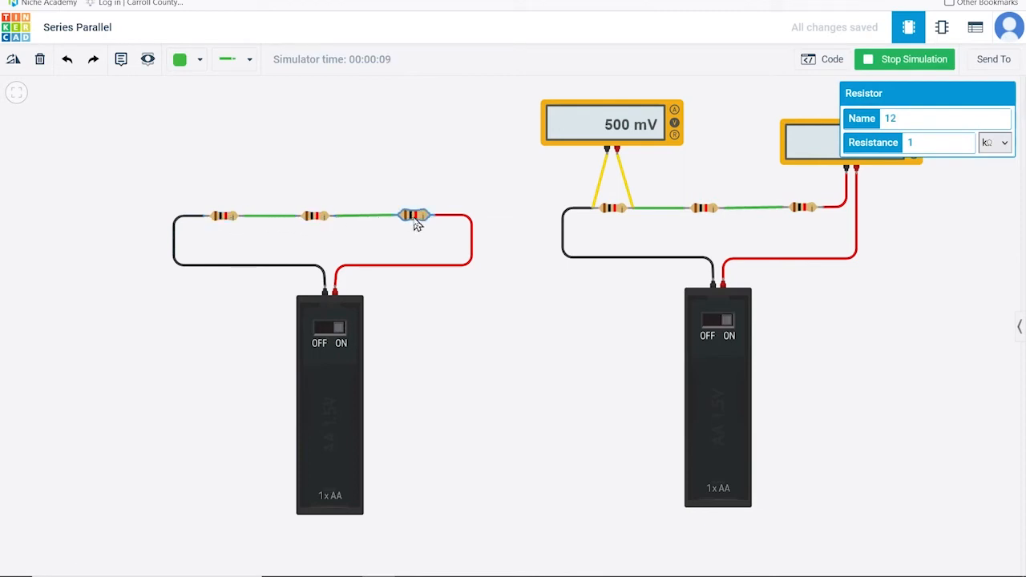
pyautogui.click(1006, 145)
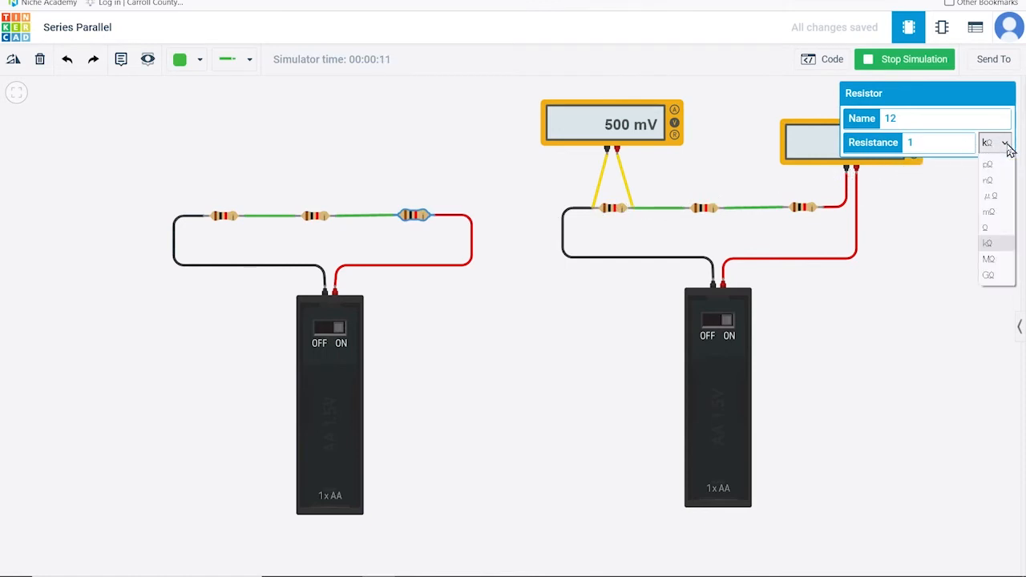
pyautogui.click(1000, 247)
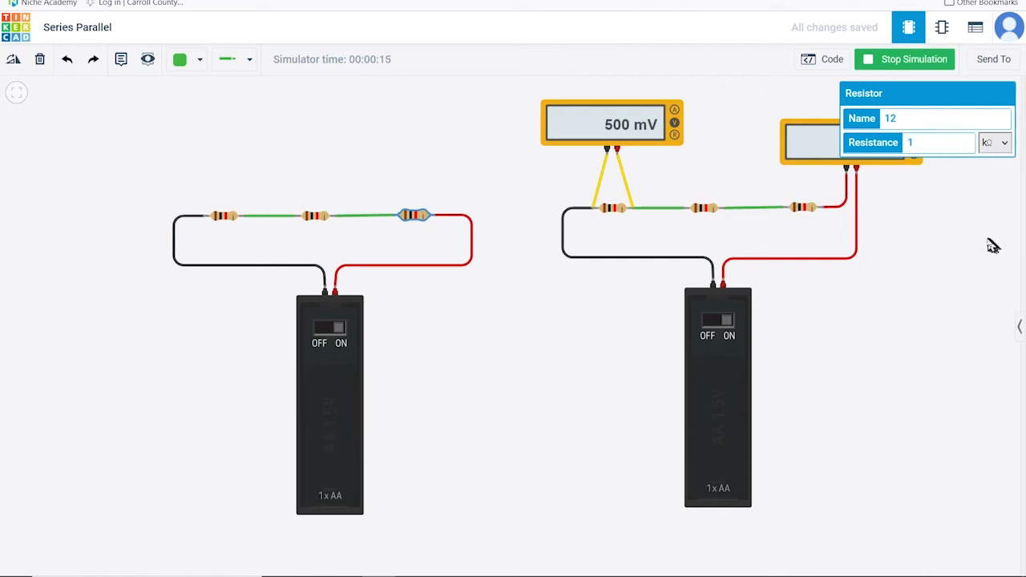
pyautogui.click(952, 242)
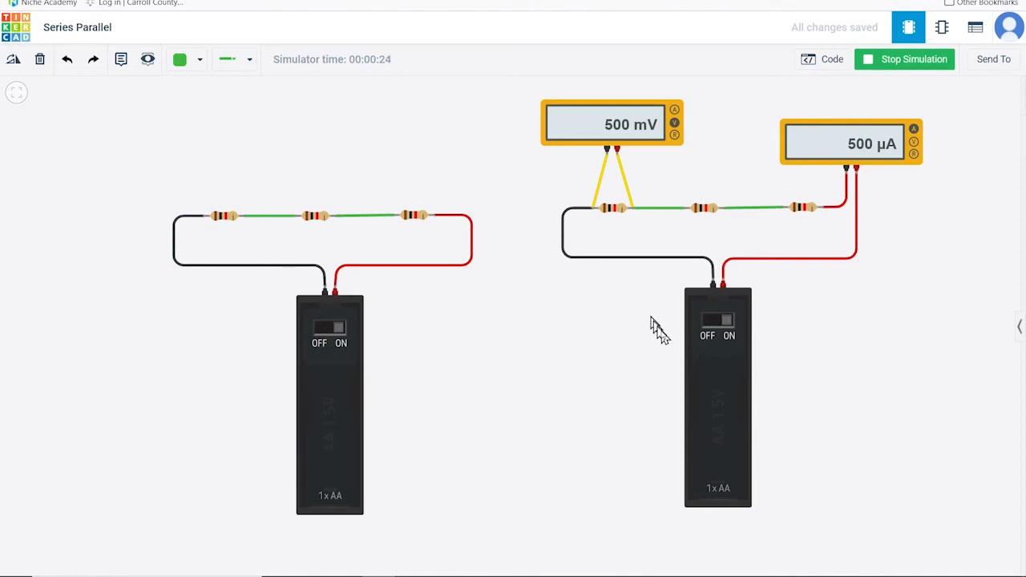
# Step: Examine the battery settings of the second series circuit and the mode options of its current-measuring multimeter
pyautogui.click(703, 387)
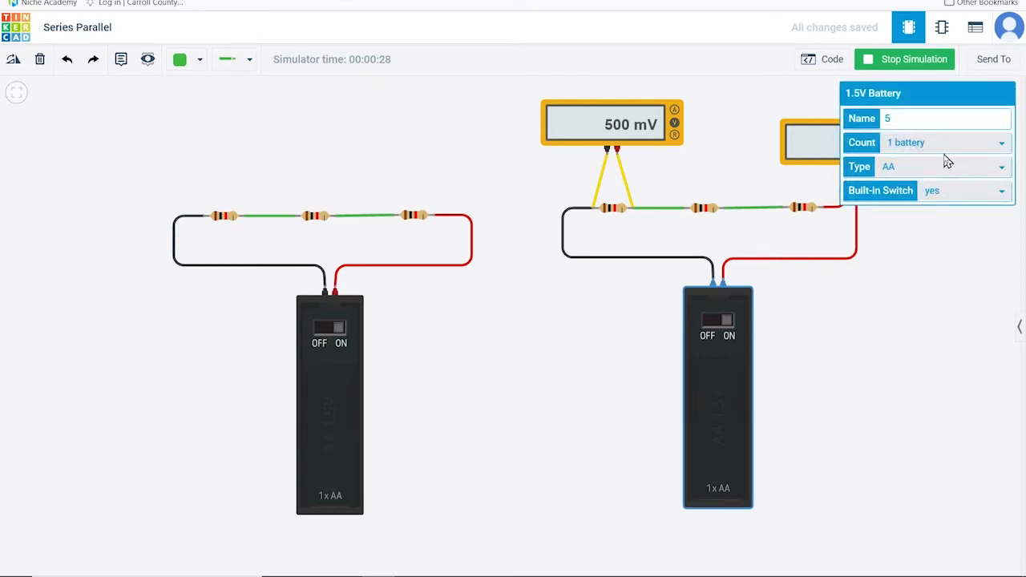
pyautogui.click(842, 323)
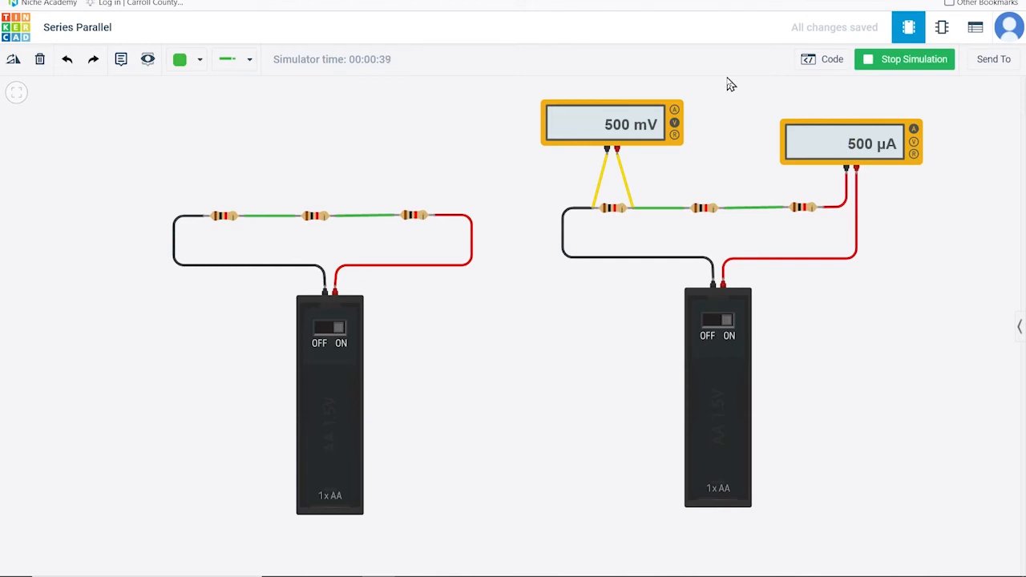
pyautogui.click(902, 137)
pyautogui.click(954, 148)
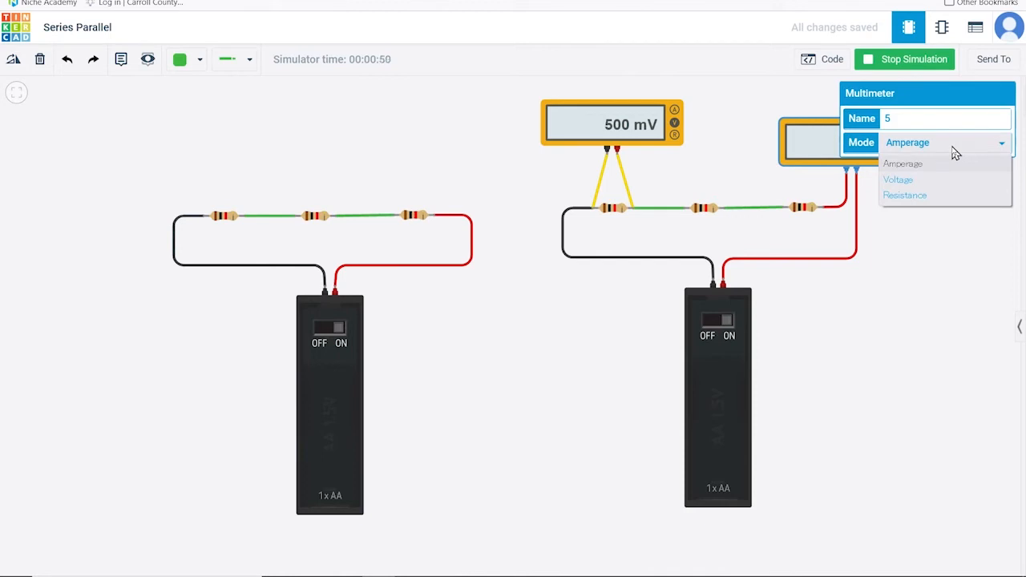
pyautogui.click(966, 245)
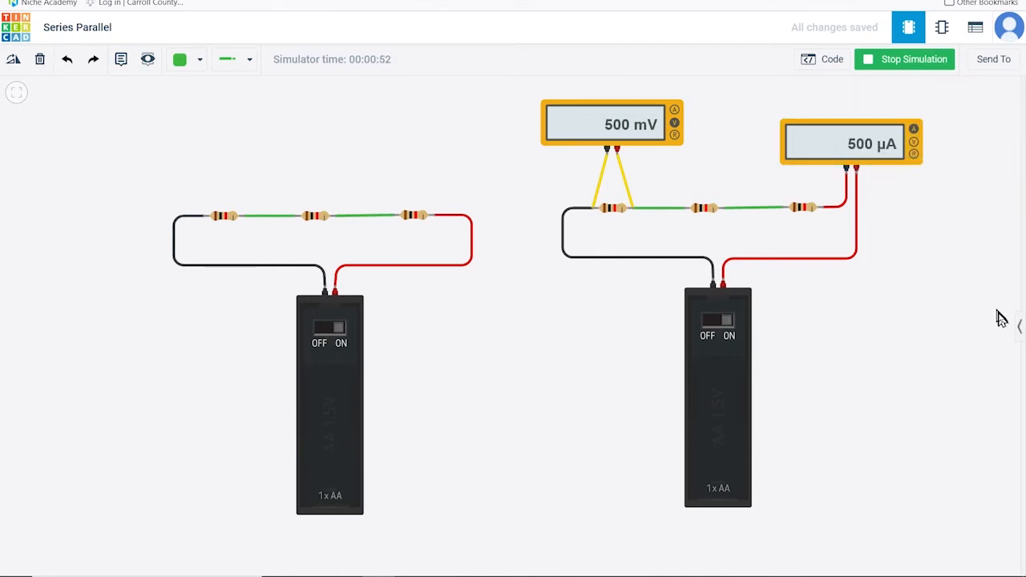
# Step: Add a multimeter above the first series circuit and set its mode to Resistance
pyautogui.click(1018, 326)
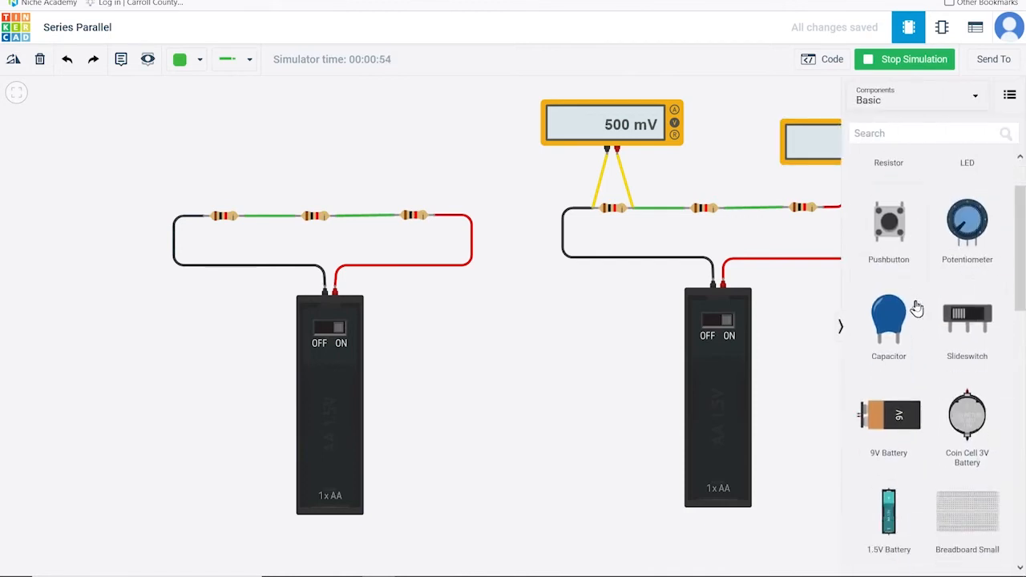
pyautogui.scroll(-10, 916, 309)
pyautogui.moveTo(886, 490); pyautogui.dragTo(319, 168)
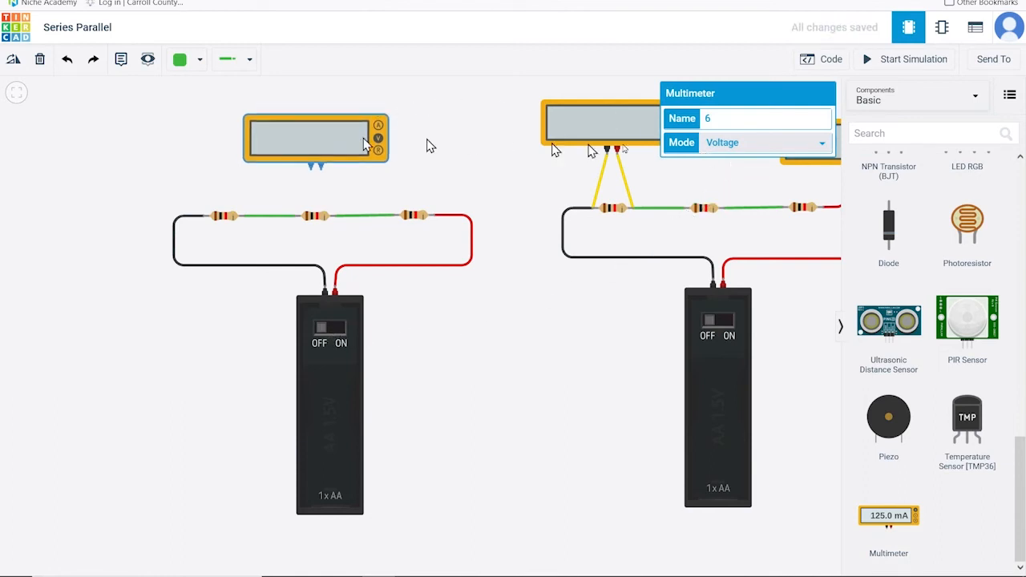
pyautogui.click(758, 144)
pyautogui.click(730, 193)
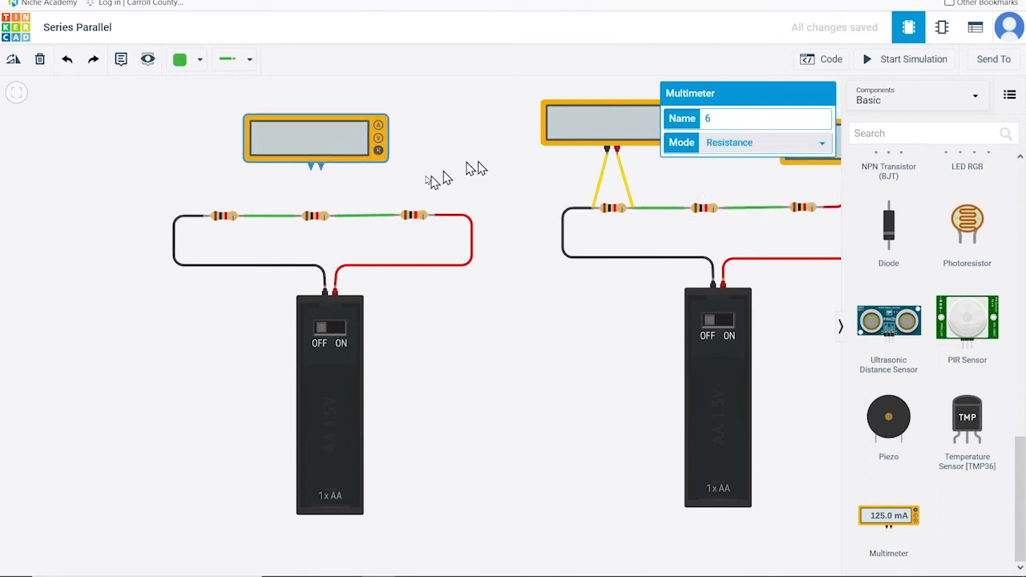
# Step: Wire the new multimeter's positive and negative leads across the middle resistor of the first series circuit
pyautogui.click(321, 165)
pyautogui.click(337, 220)
pyautogui.click(311, 165)
pyautogui.click(304, 216)
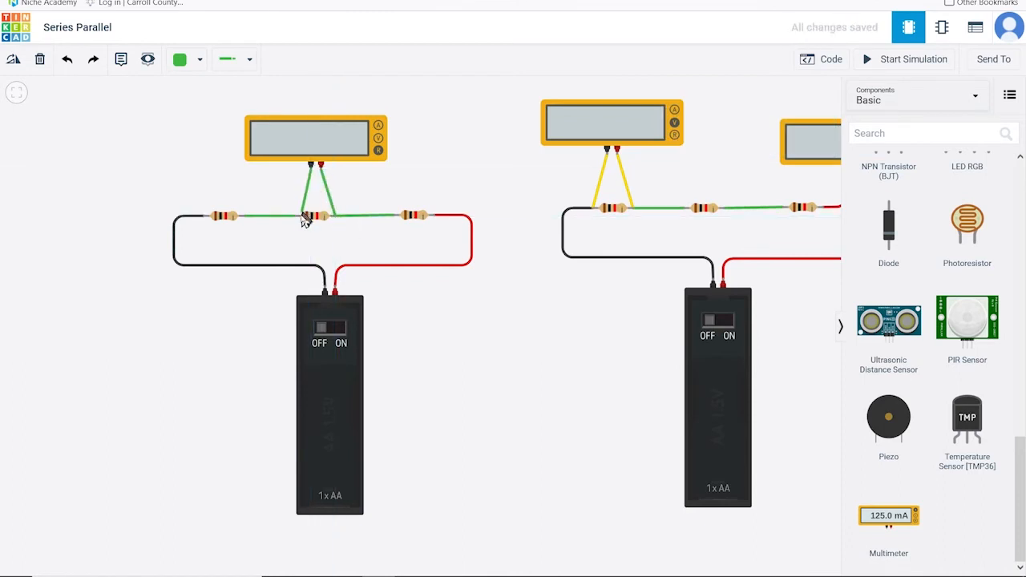
pyautogui.click(295, 216)
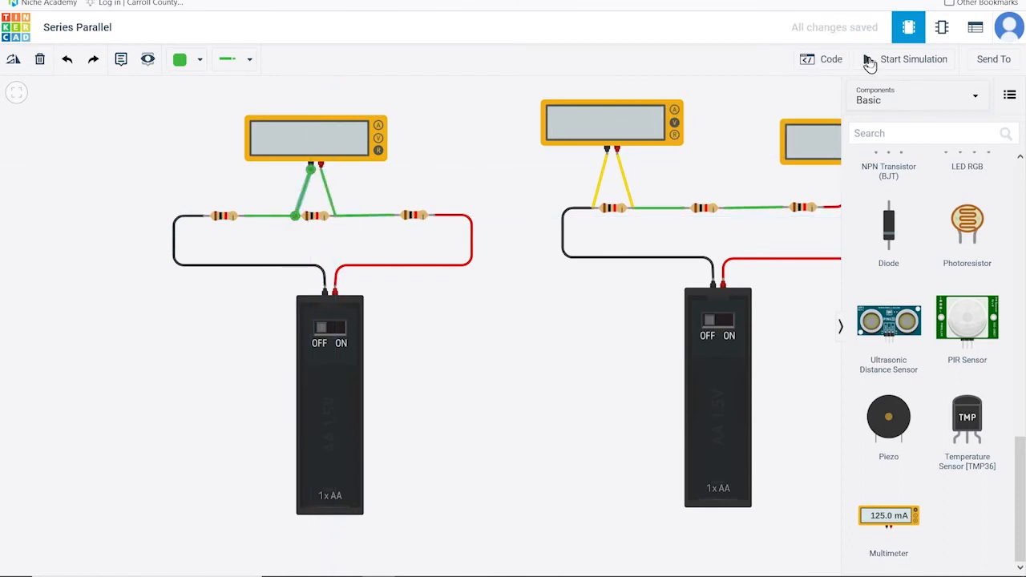
# Step: Simulate and measure the middle resistor with its battery switched off, on and off again, and compare with its resistance setting
pyautogui.click(906, 60)
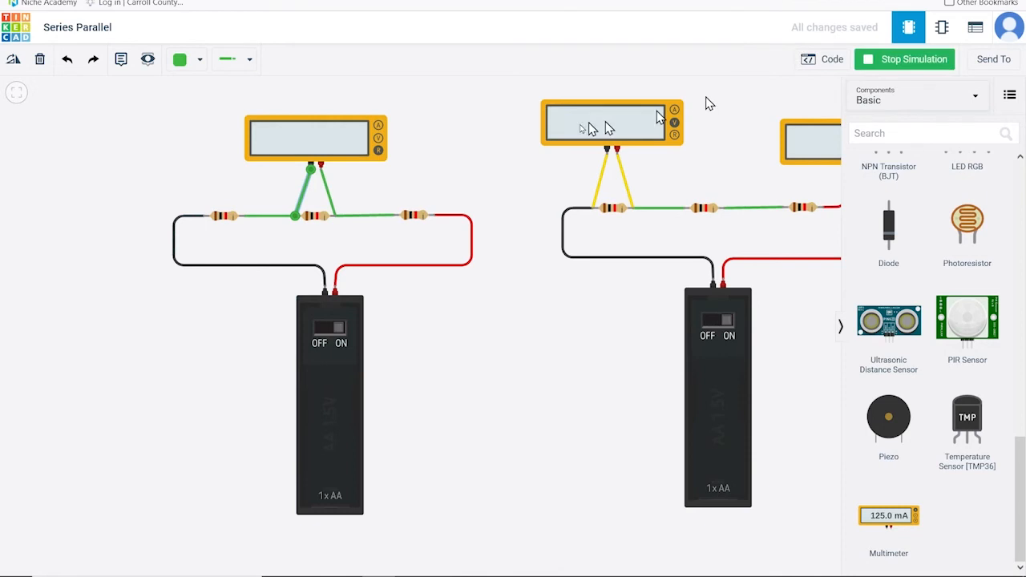
pyautogui.click(327, 332)
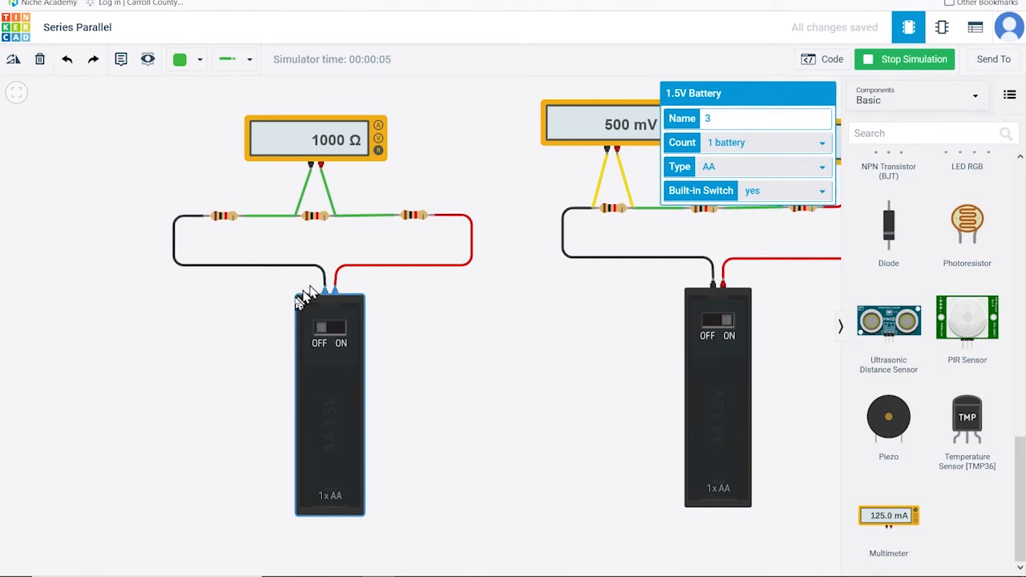
pyautogui.click(336, 331)
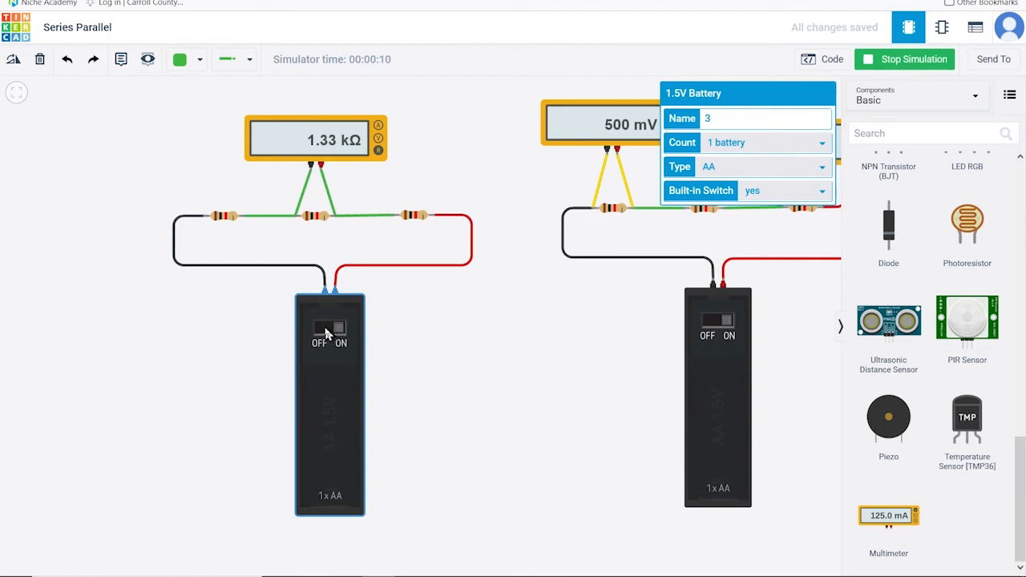
pyautogui.click(325, 333)
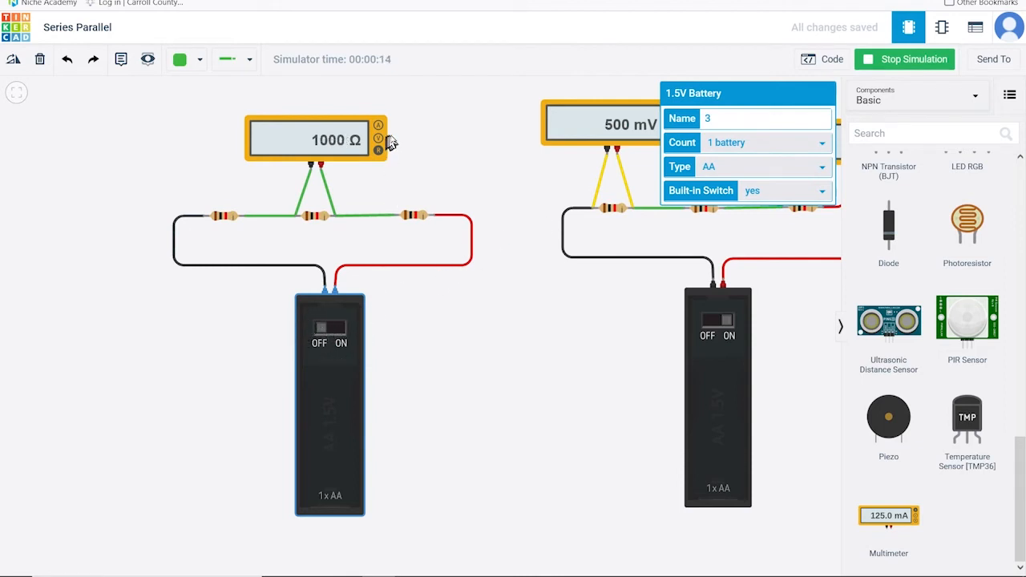
pyautogui.click(437, 133)
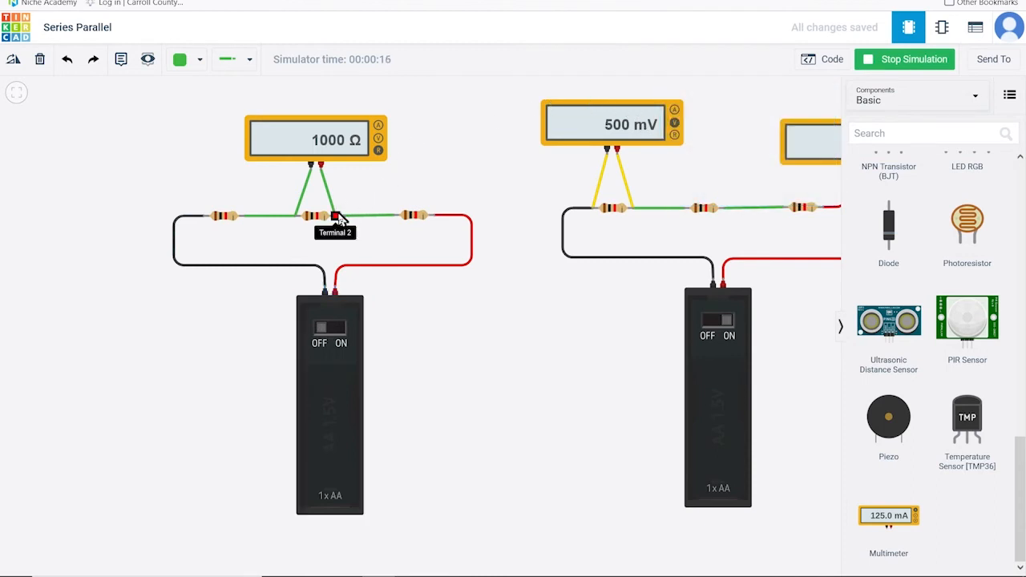
pyautogui.click(315, 227)
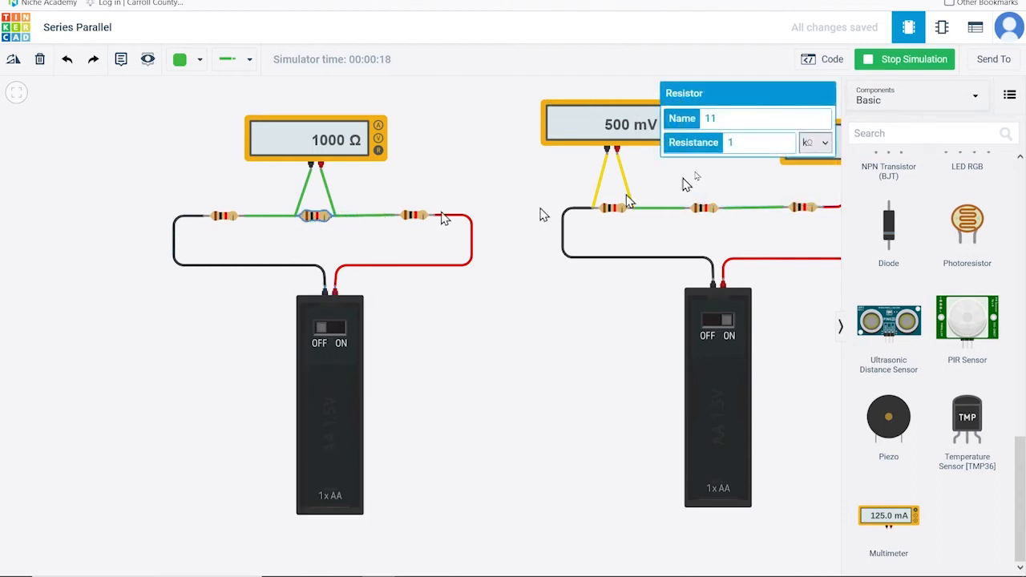
pyautogui.click(497, 172)
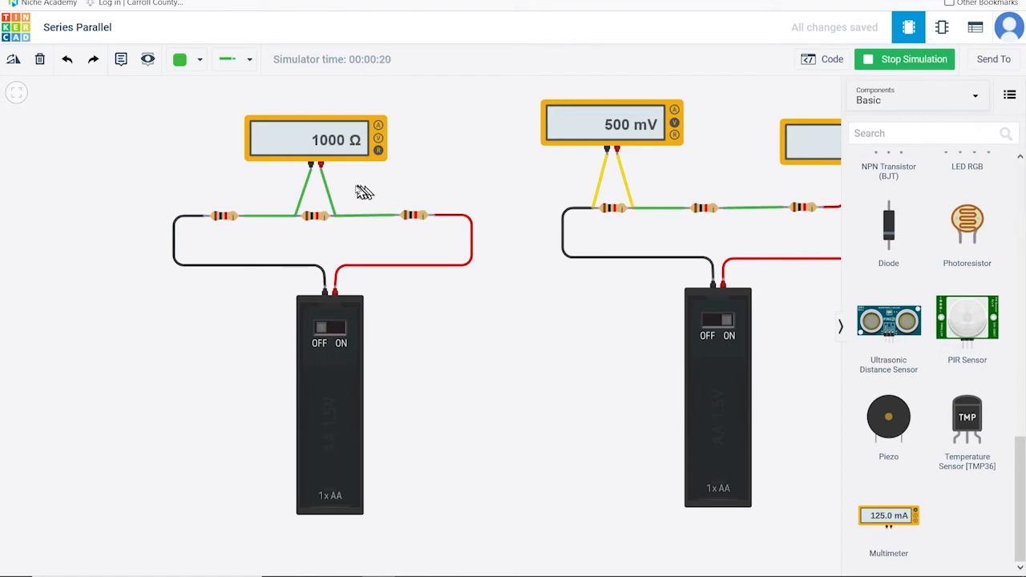
# Step: Delete the two wires connecting the multimeter to the middle resistor
pyautogui.click(332, 203)
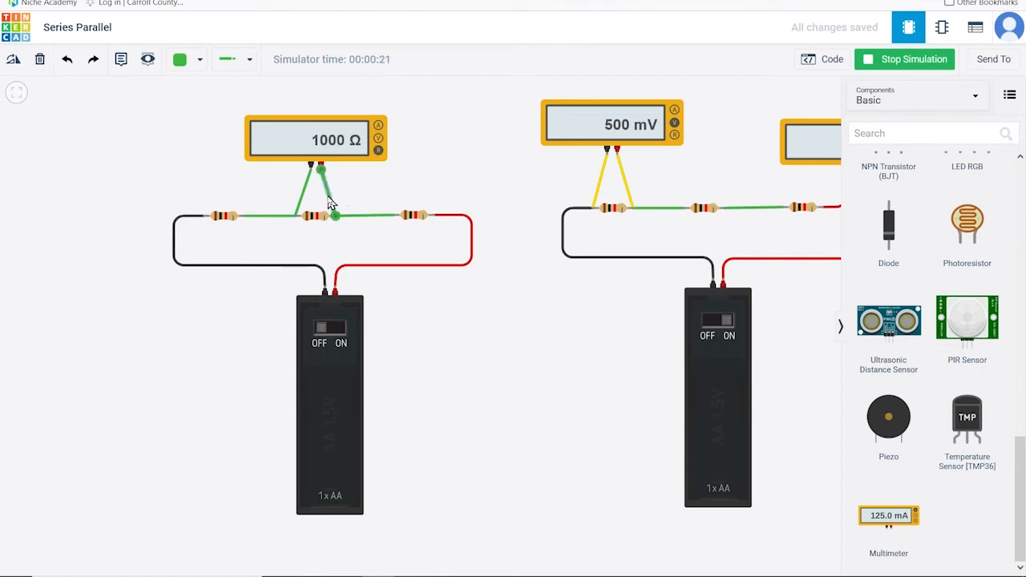
pyautogui.press('Delete')
pyautogui.click(304, 200)
pyautogui.press('Delete')
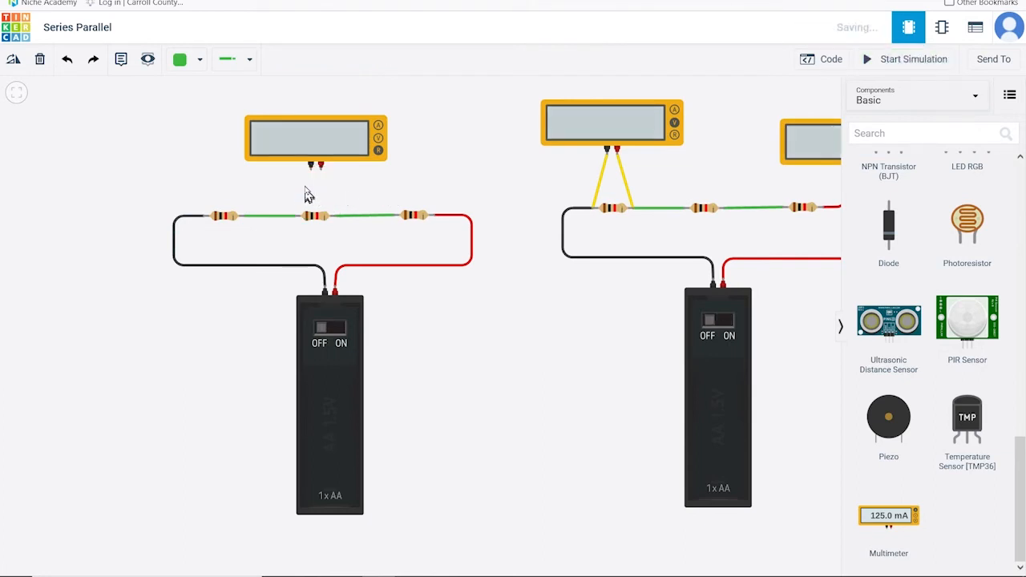
# Step: Wire the multimeter's leads to the outer ends of the three series resistors and start the simulation
pyautogui.moveTo(311, 172); pyautogui.dragTo(206, 221)
pyautogui.moveTo(321, 166); pyautogui.dragTo(434, 216)
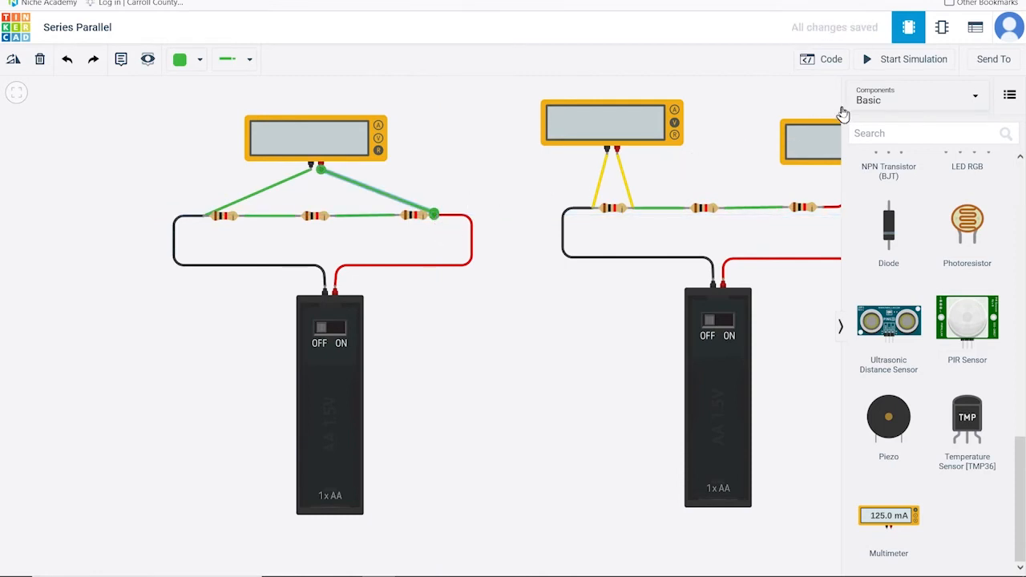
pyautogui.click(882, 61)
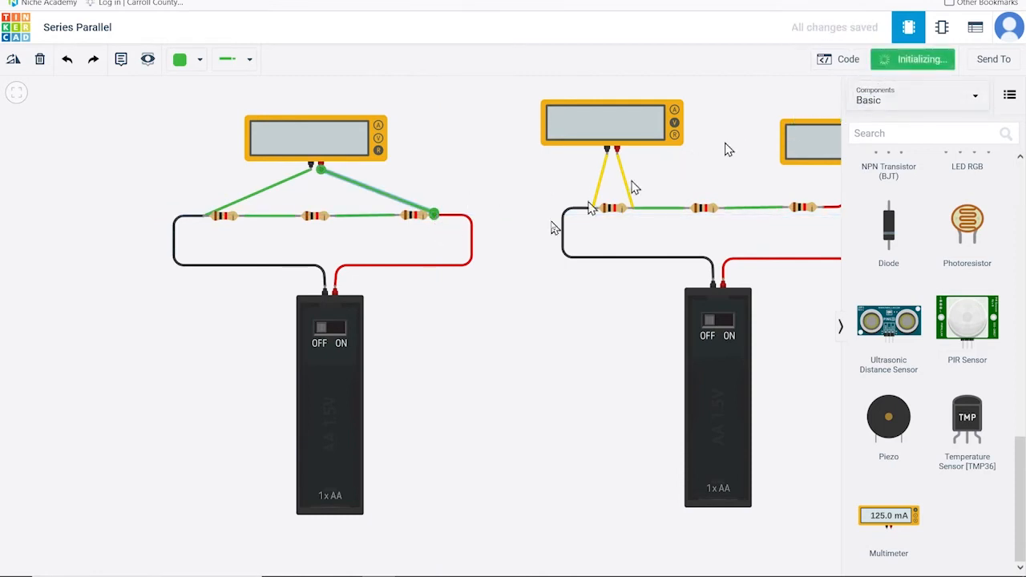
# Step: Measure the total resistance of the three series resistors with their battery switched off
pyautogui.click(325, 333)
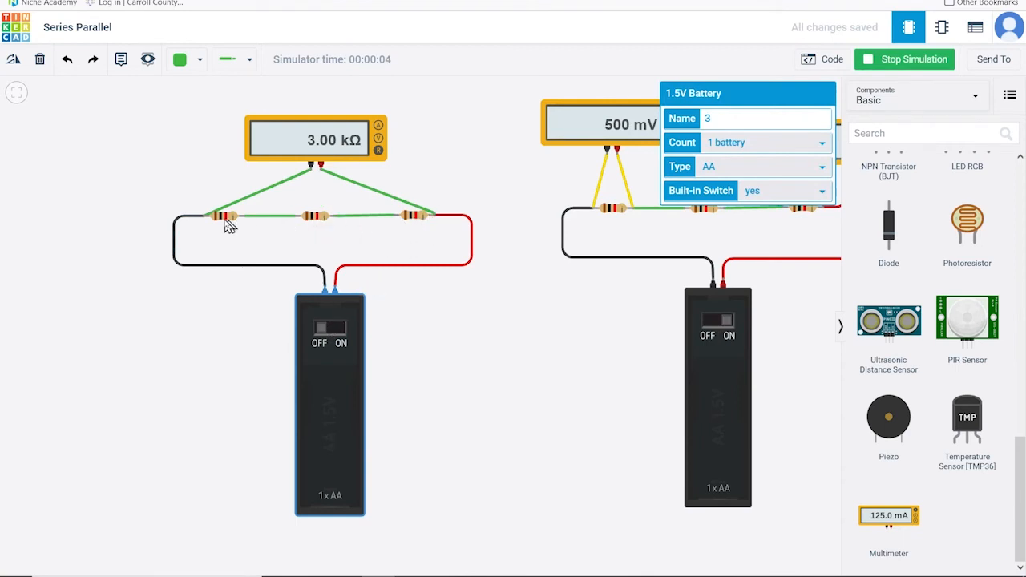
pyautogui.click(500, 267)
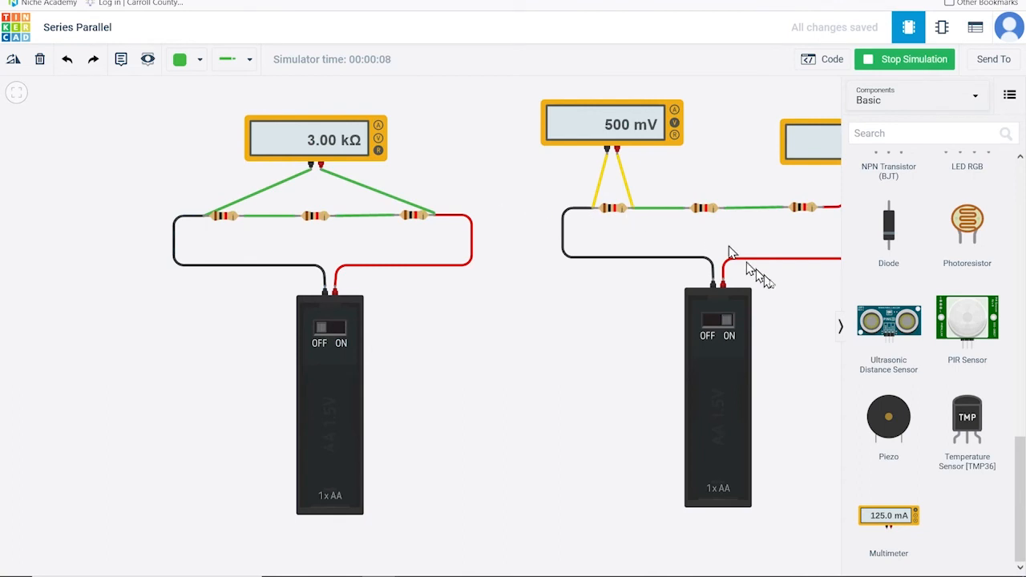
pyautogui.click(841, 327)
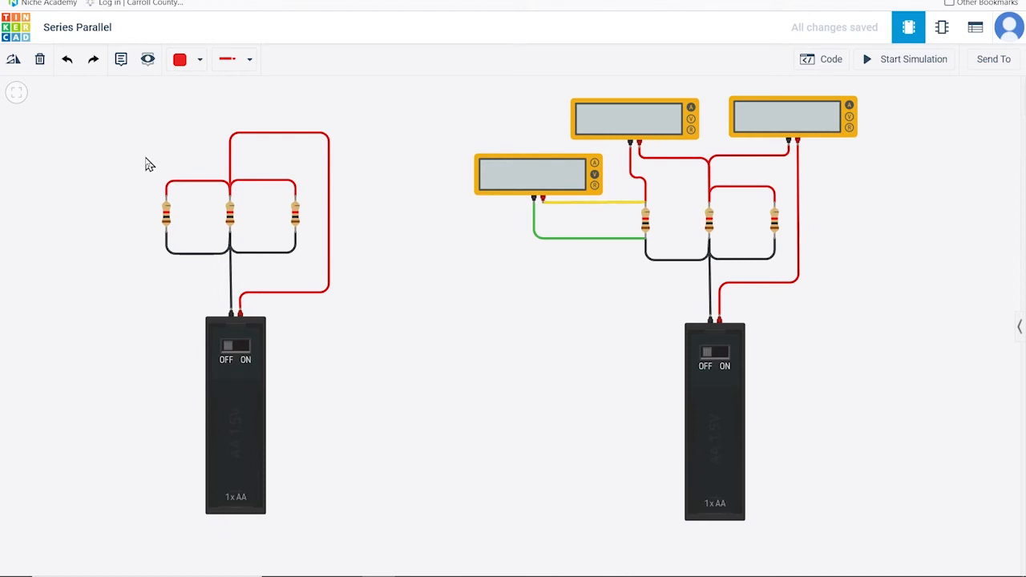
# Step: Simulate the parallel circuits to read the voltage and current multimeters, and stop the simulation
pyautogui.click(881, 60)
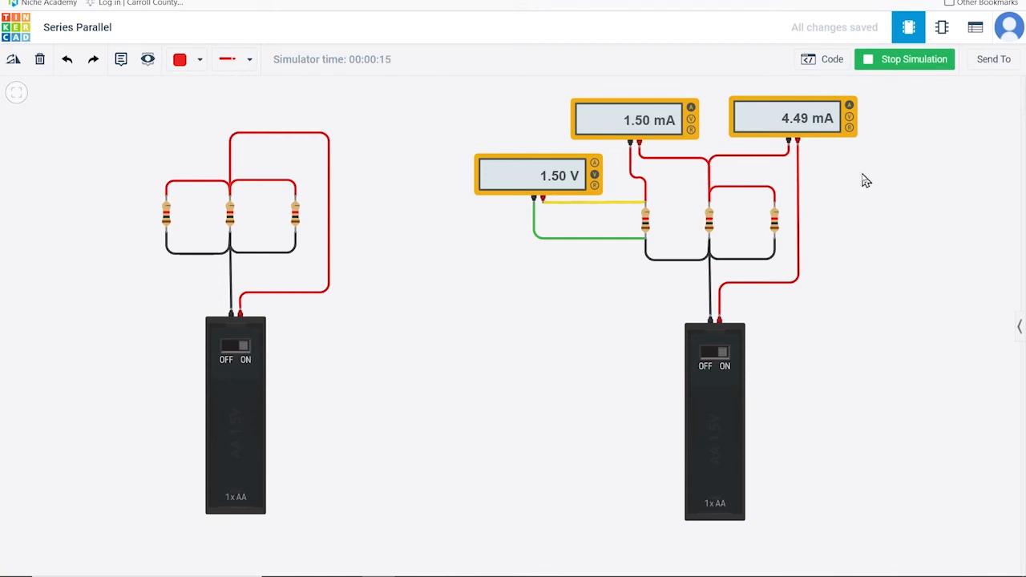
pyautogui.click(904, 58)
# Step: Add a multimeter beside the first parallel circuit and wire its positive lead in red to the upper end of the middle resistor
pyautogui.moveTo(866, 513); pyautogui.dragTo(108, 160)
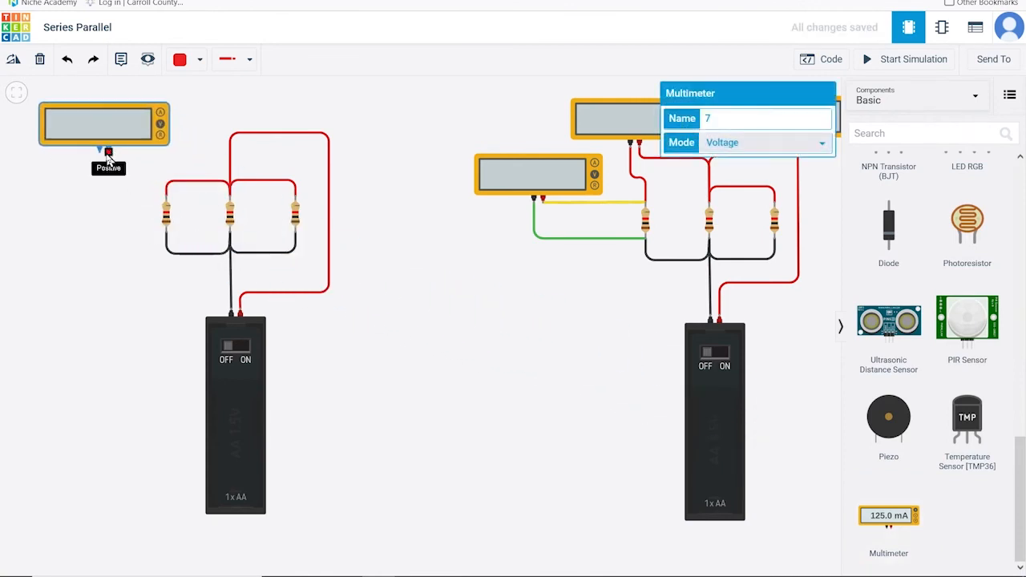
pyautogui.click(108, 152)
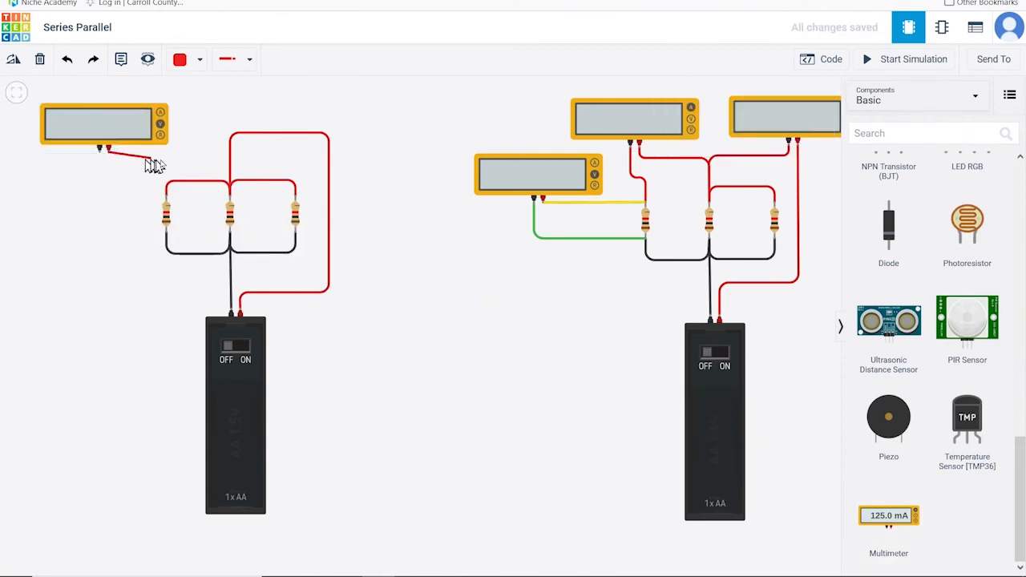
pyautogui.click(229, 157)
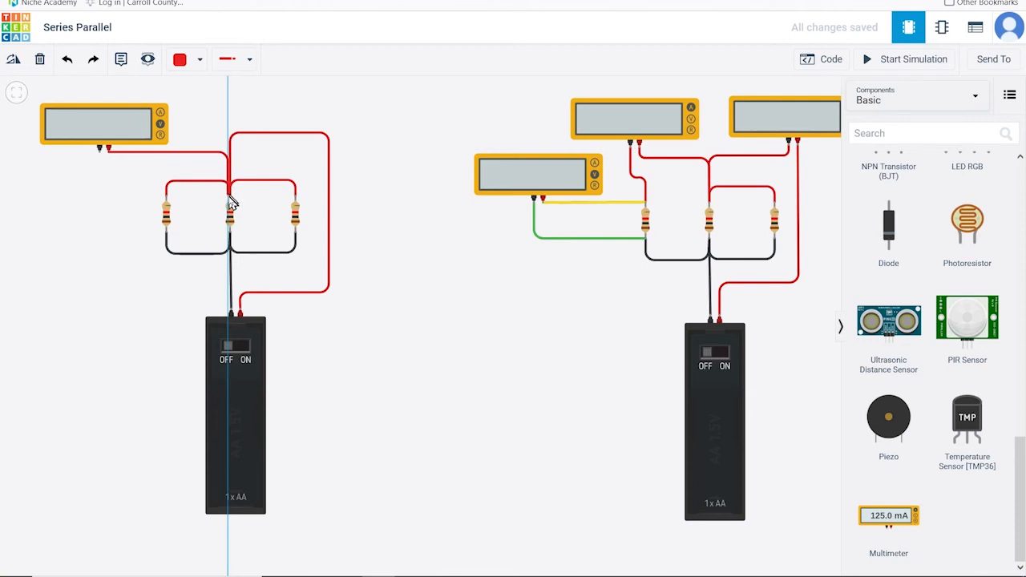
pyautogui.click(231, 202)
pyautogui.moveTo(228, 154); pyautogui.dragTo(227, 163)
# Step: Wire the new multimeter's negative lead in black to the lower end of the middle parallel resistor and straighten the wire's bend
pyautogui.click(99, 150)
pyautogui.press('0')
pyautogui.click(101, 270)
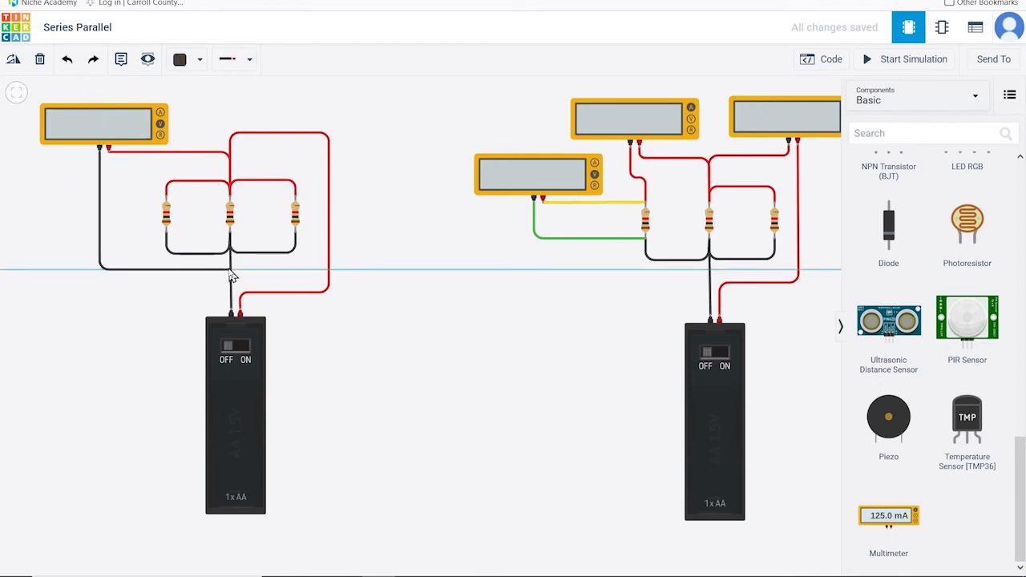
pyautogui.click(230, 234)
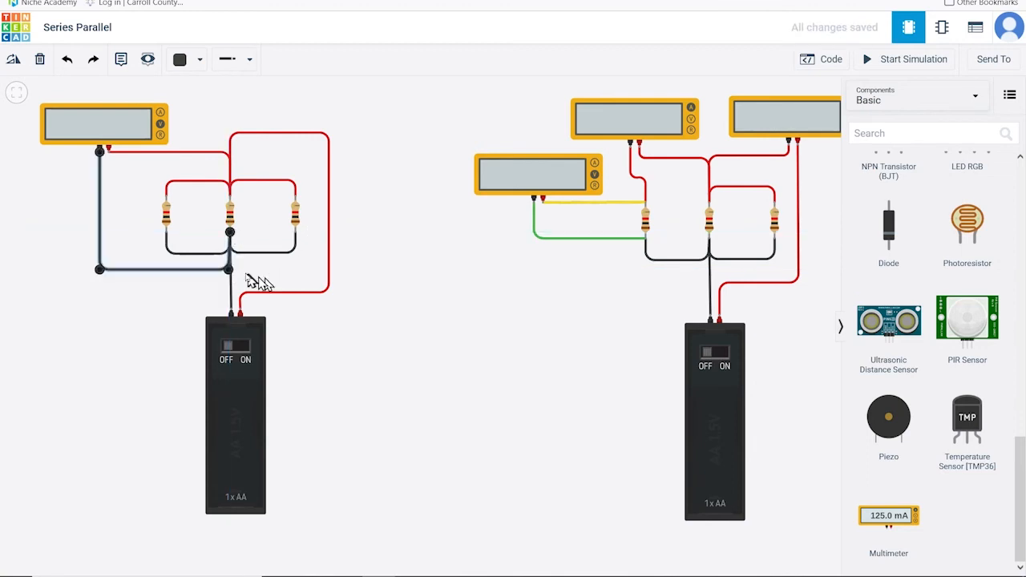
pyautogui.moveTo(229, 270); pyautogui.dragTo(230, 269)
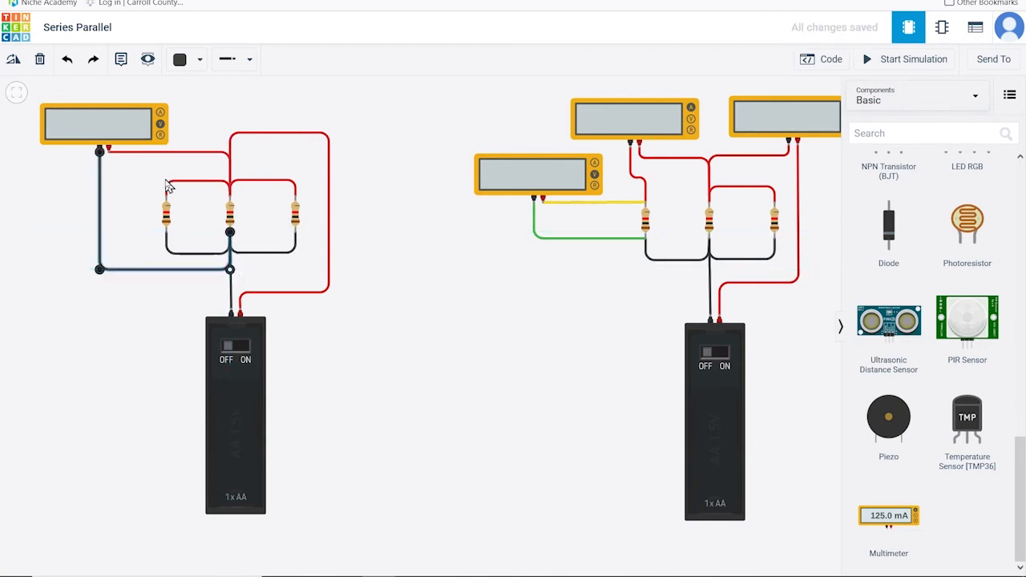
# Step: Set the new multimeter's mode to Resistance and simulate the parallel circuit, toggling its battery switch
pyautogui.click(634, 121)
pyautogui.click(740, 145)
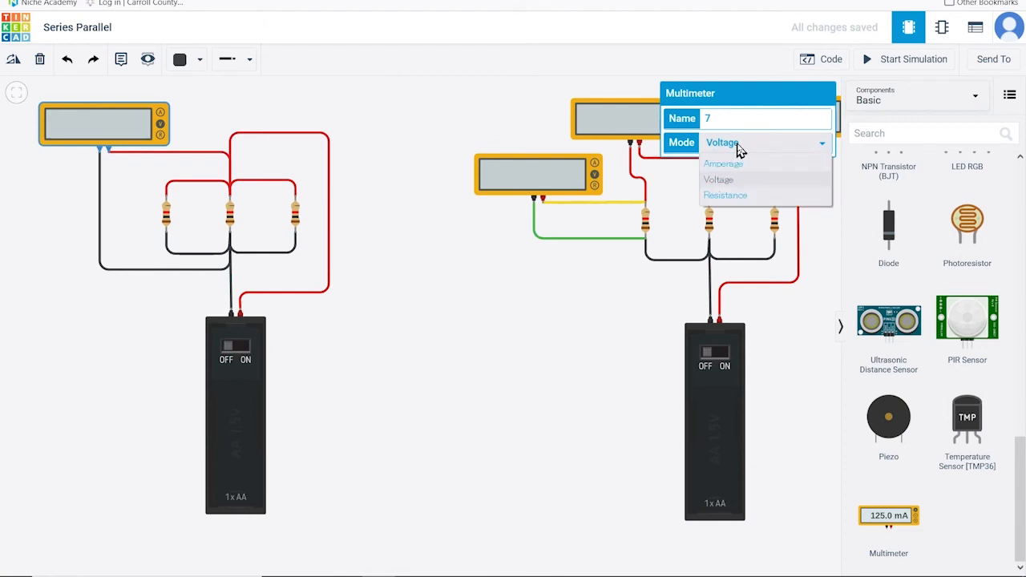
pyautogui.click(731, 198)
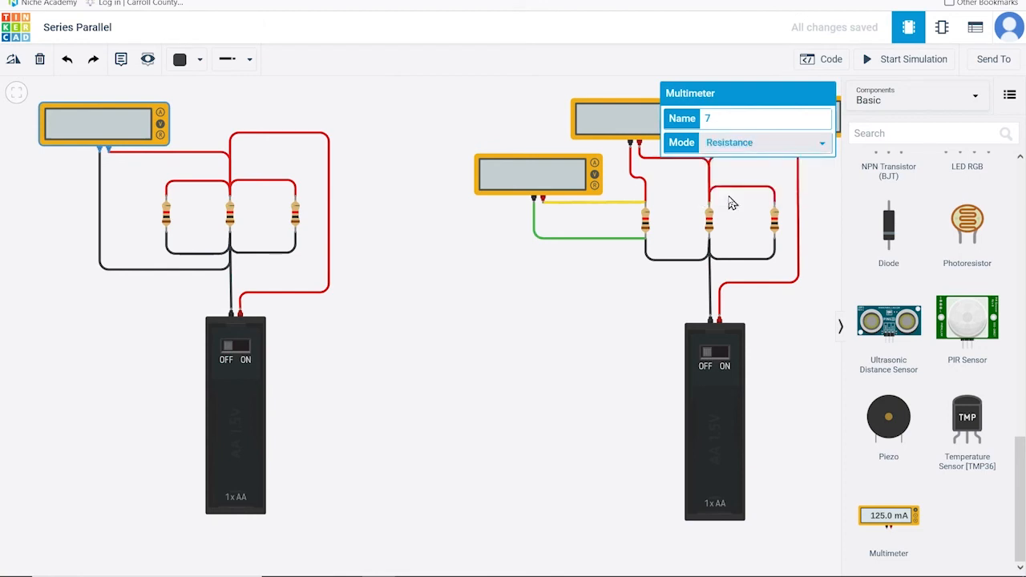
pyautogui.click(395, 157)
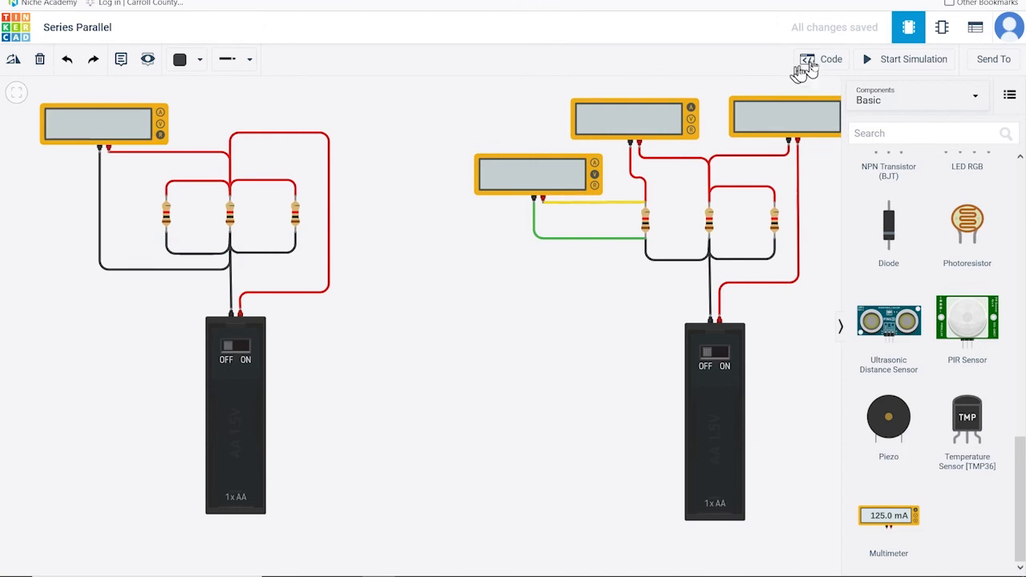
pyautogui.click(890, 60)
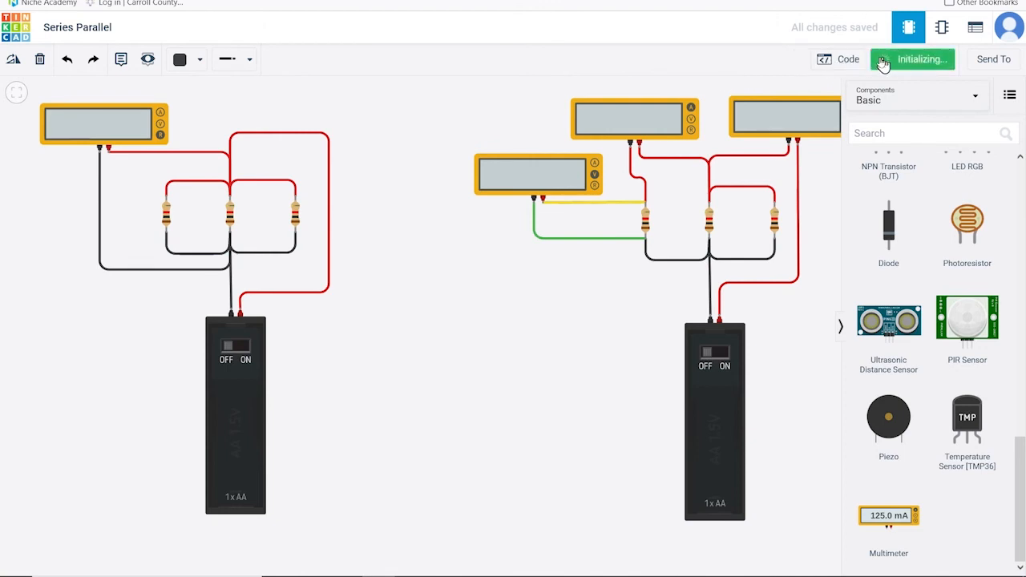
pyautogui.click(230, 349)
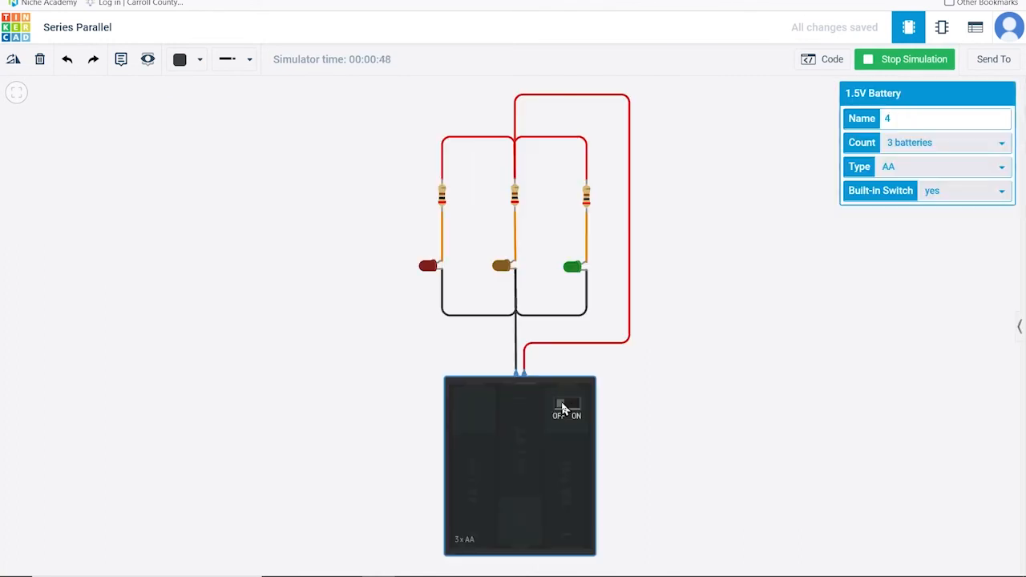
# Step: Stop the simulation and examine the three resistor and LED branches of the parallel circuit powered by three AA batteries
pyautogui.click(912, 72)
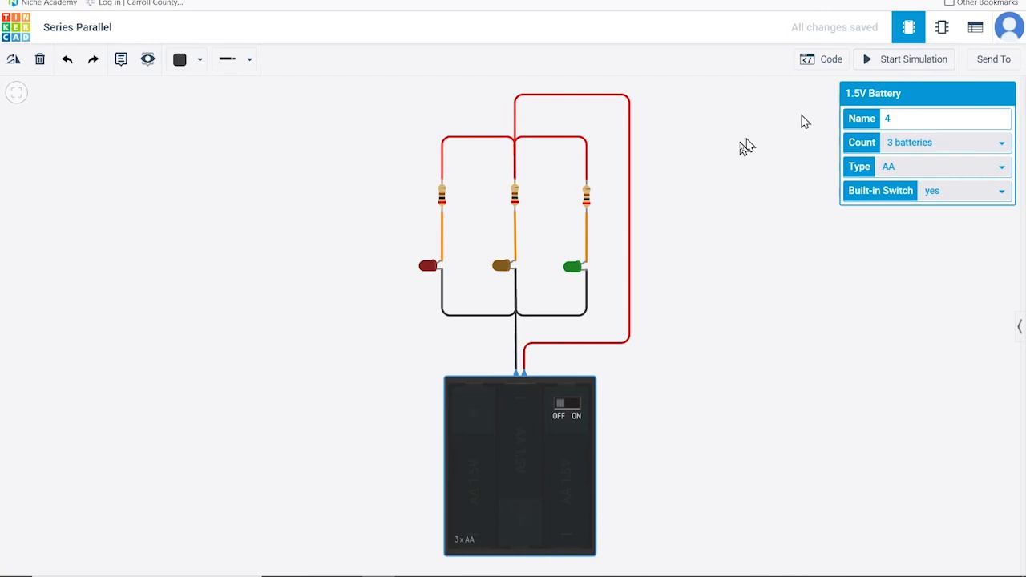
pyautogui.click(446, 194)
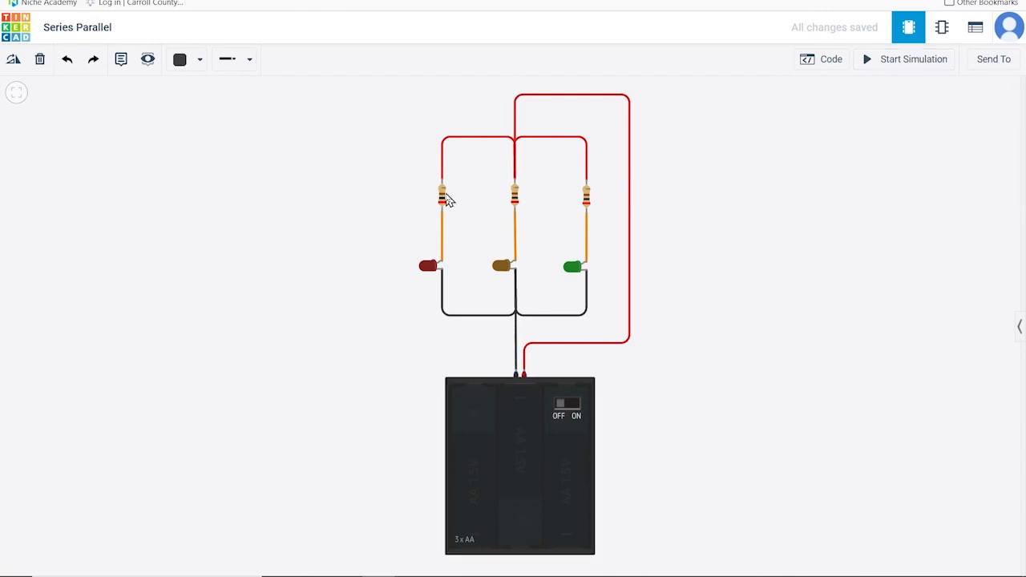
pyautogui.click(443, 198)
pyautogui.click(427, 268)
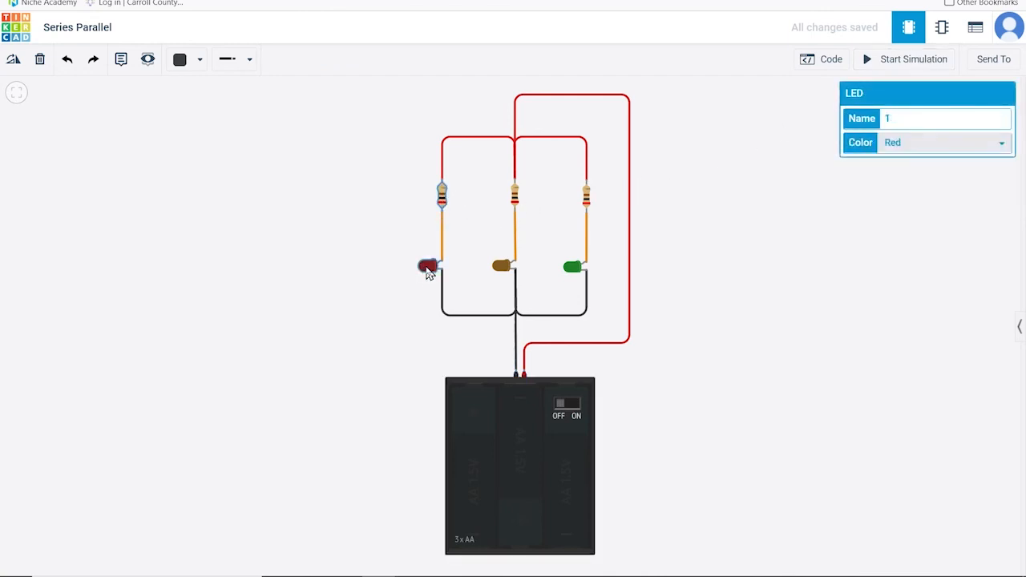
pyautogui.moveTo(372, 153); pyautogui.dragTo(393, 168)
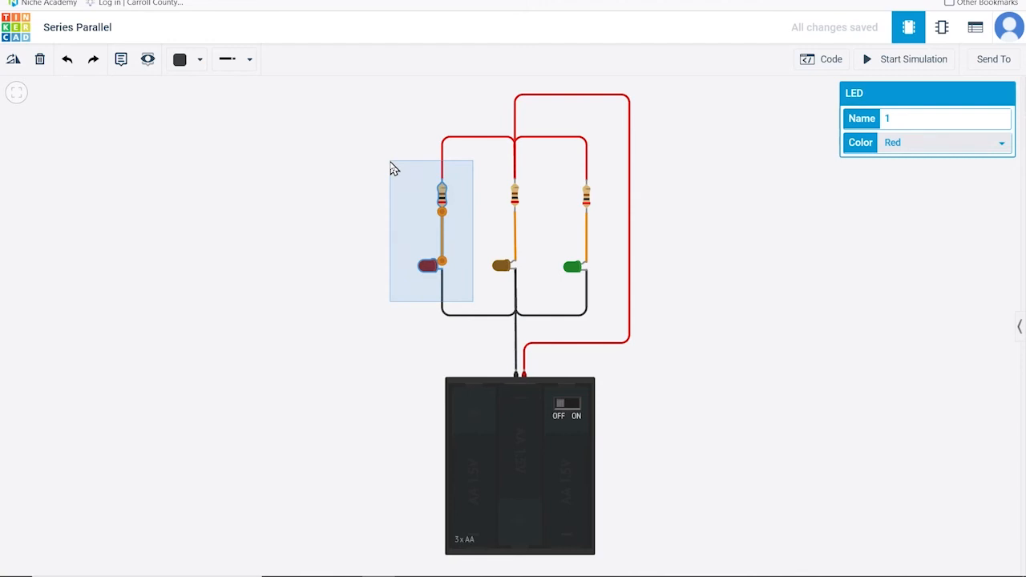
pyautogui.moveTo(393, 169); pyautogui.dragTo(607, 295)
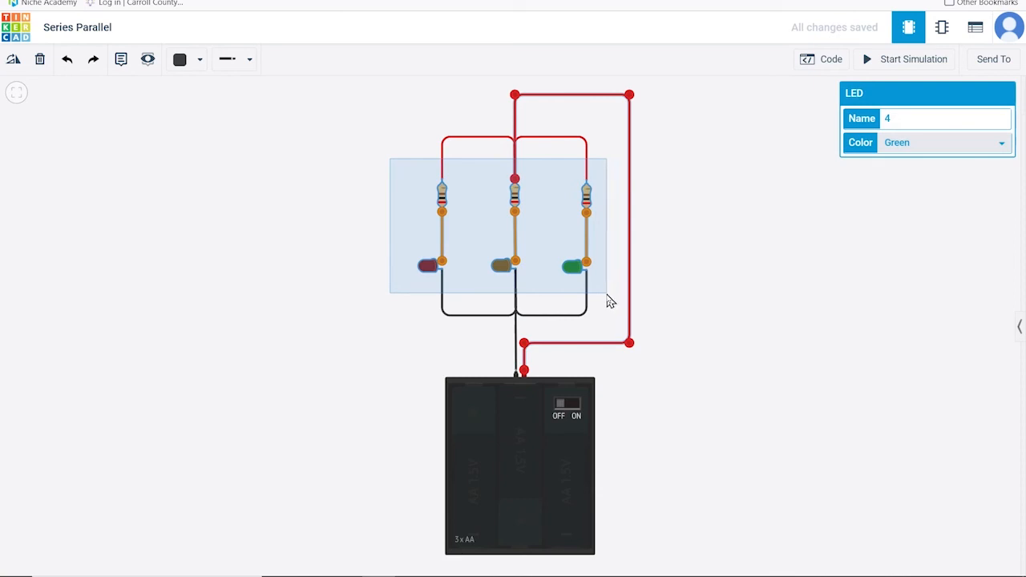
pyautogui.moveTo(607, 301); pyautogui.dragTo(609, 299)
pyautogui.click(788, 294)
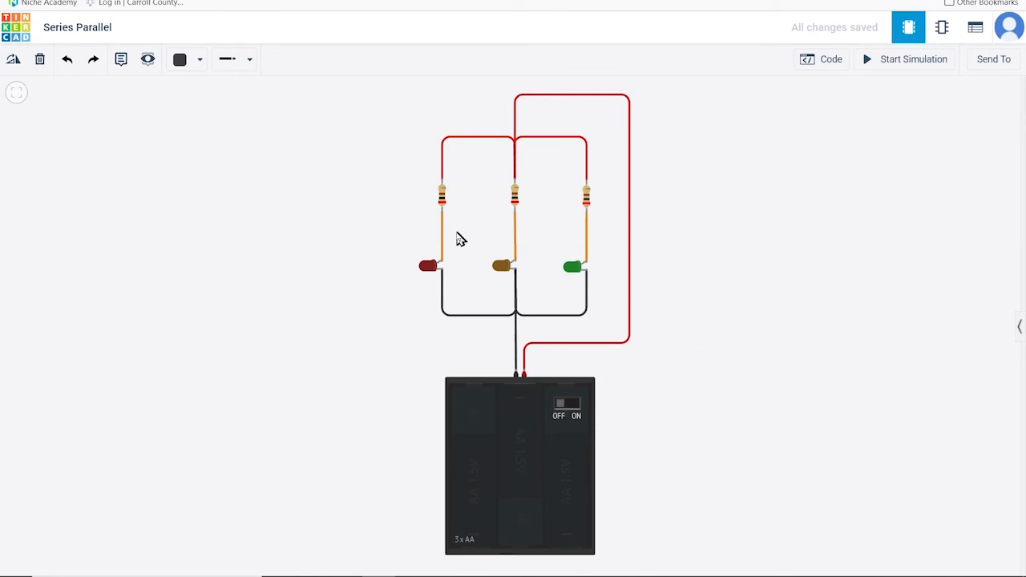
# Step: Set the red LED's series resistor to 100 Ω and simulate the circuit with the battery switched on
pyautogui.click(442, 203)
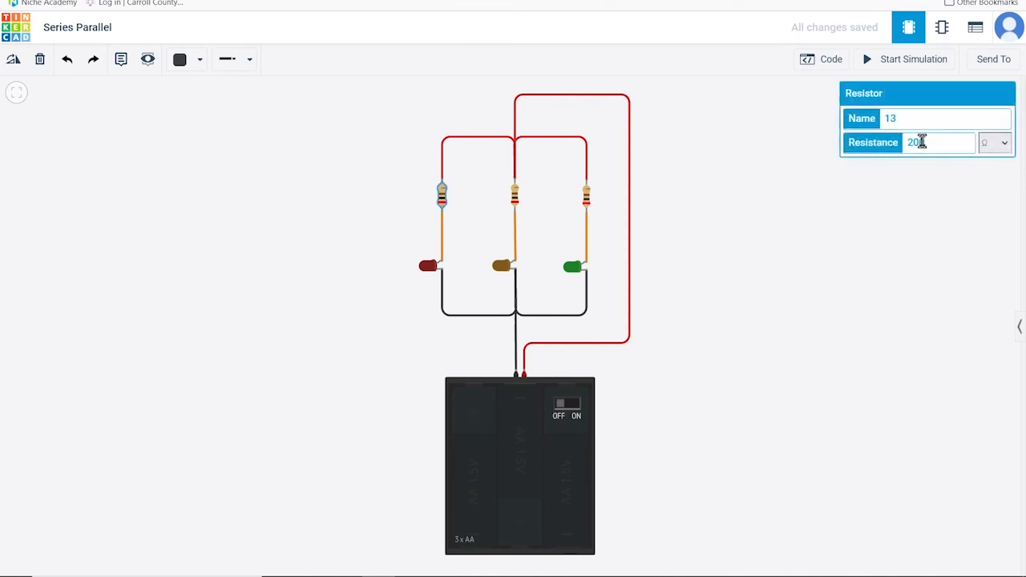
pyautogui.moveTo(934, 143); pyautogui.dragTo(858, 145)
pyautogui.click(574, 407)
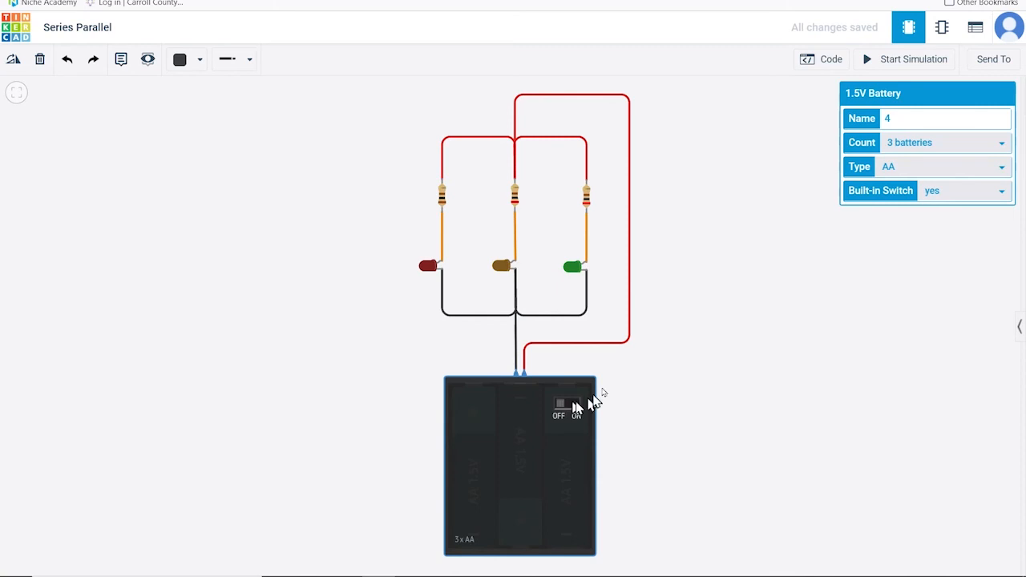
pyautogui.click(892, 64)
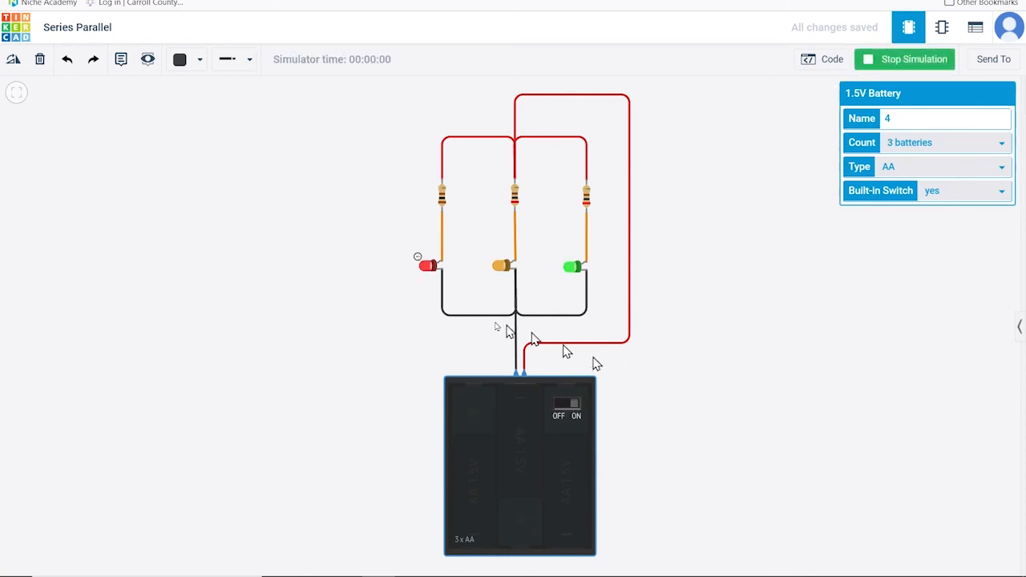
# Step: Examine the current notice on the red LED at close range, and return to the view of the whole circuit
pyautogui.moveTo(418, 263)
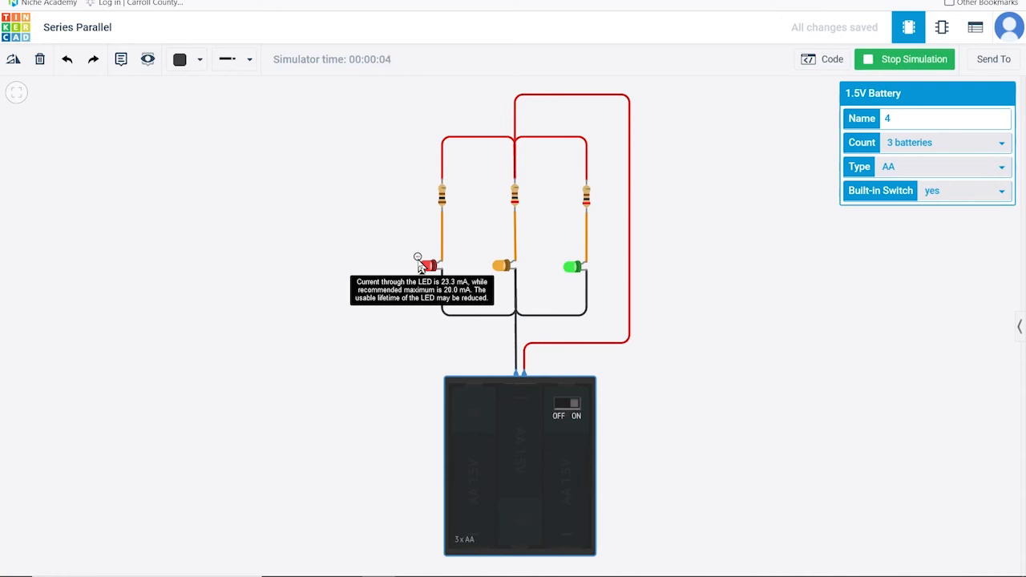
pyautogui.scroll(5, 417, 264)
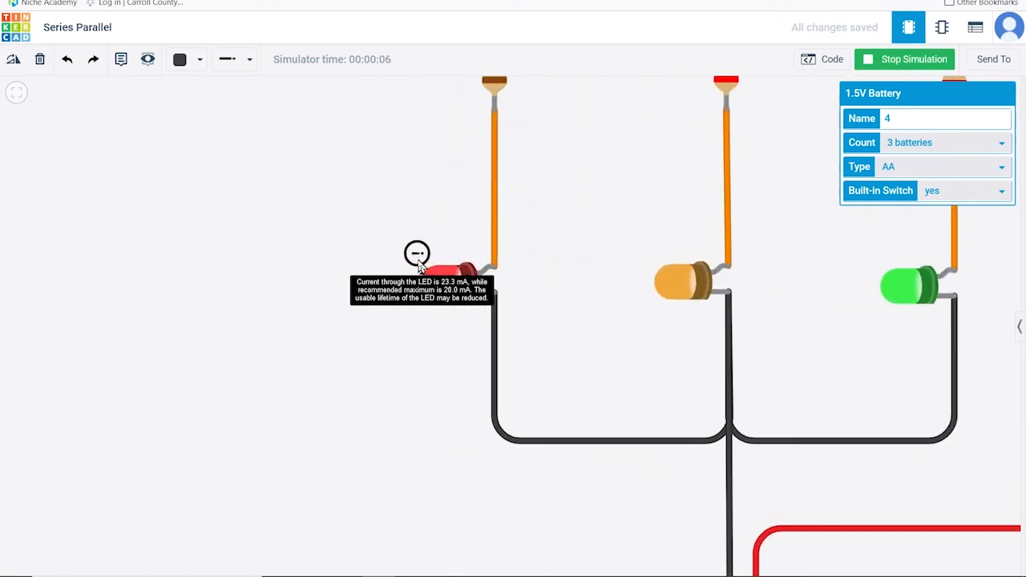
pyautogui.scroll(1, 417, 263)
pyautogui.moveTo(463, 218); pyautogui.dragTo(459, 147)
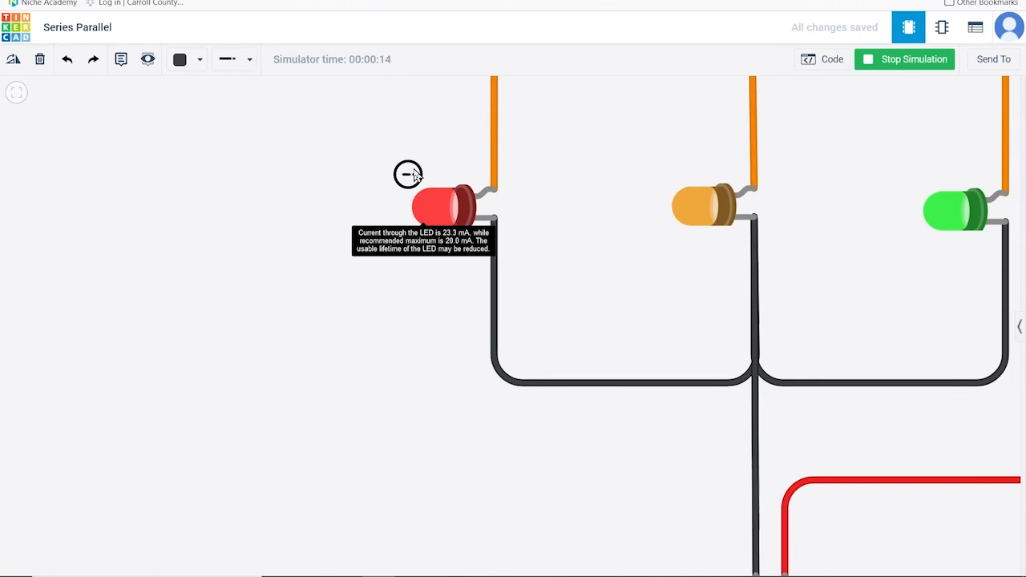
pyautogui.scroll(-5, 408, 174)
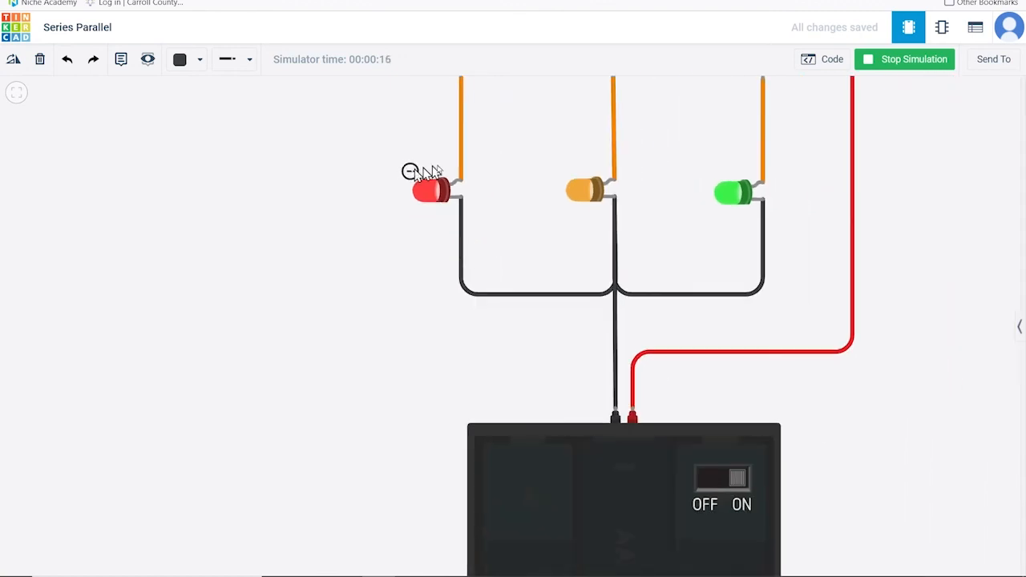
pyautogui.moveTo(524, 152); pyautogui.dragTo(468, 233)
pyautogui.scroll(-2, 483, 200)
pyautogui.scroll(-3, 490, 178)
pyautogui.scroll(-1, 468, 234)
pyautogui.scroll(-2, 470, 241)
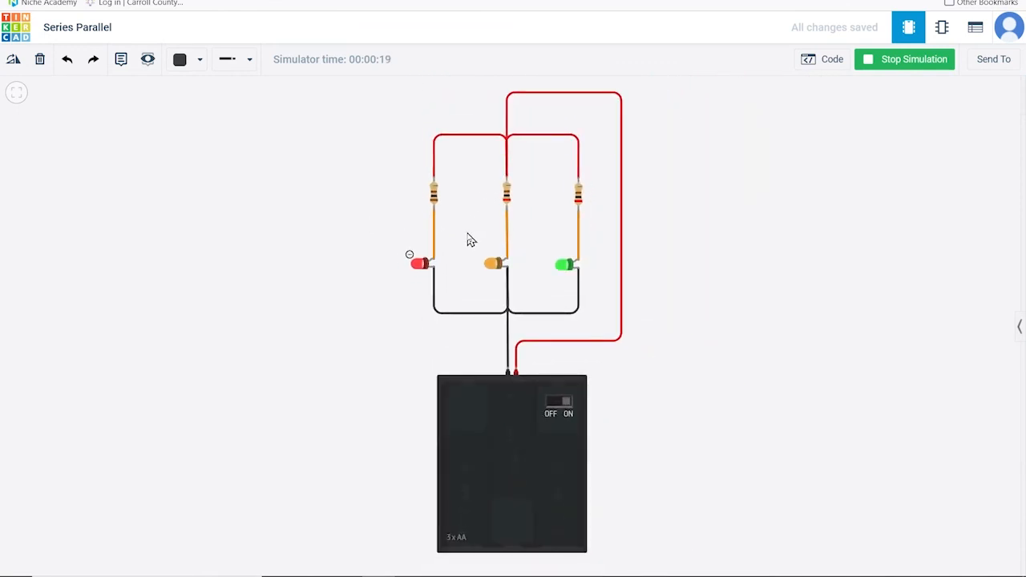
# Step: Check the middle LED's resistor setting and set the red LED's series resistor to 200 Ω
pyautogui.click(433, 196)
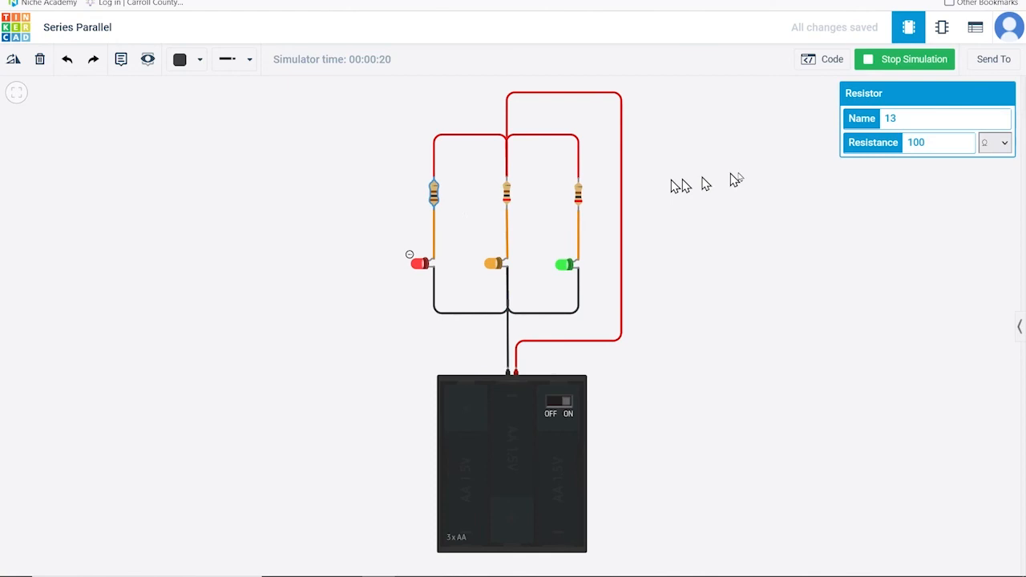
pyautogui.click(943, 141)
pyautogui.moveTo(943, 142); pyautogui.dragTo(823, 150)
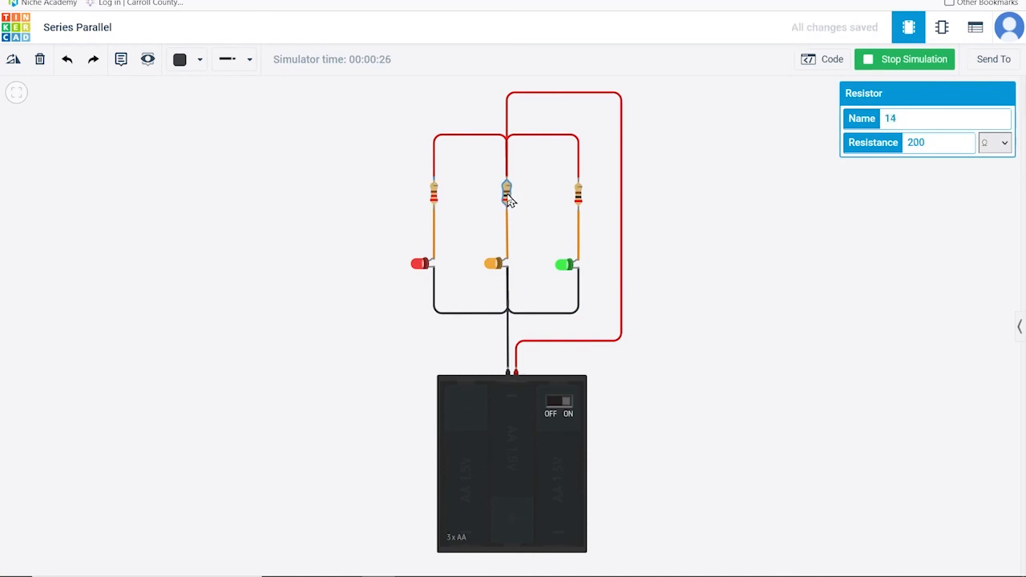
pyautogui.moveTo(946, 143); pyautogui.dragTo(836, 142)
pyautogui.write('200')
pyautogui.click(627, 211)
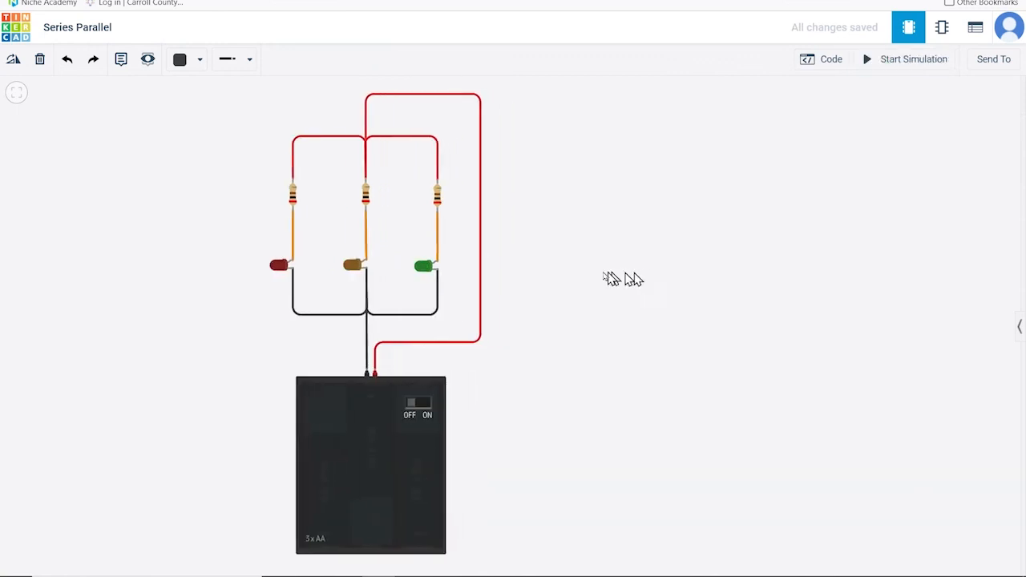
# Step: Add an Arduino Uno R3 beside the parallel circuit and rotate it so its USB connector points up
pyautogui.moveTo(614, 277); pyautogui.dragTo(468, 279)
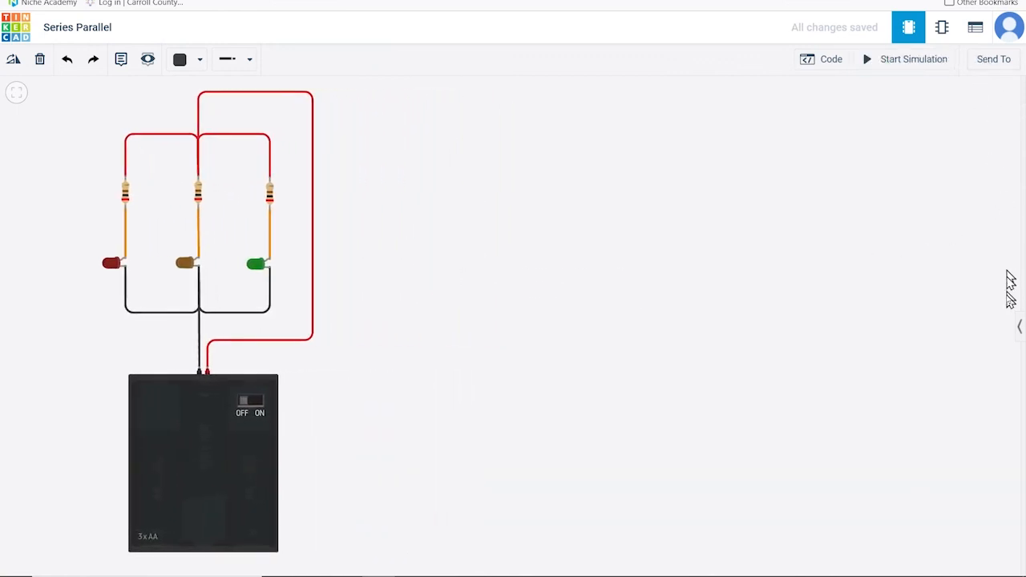
pyautogui.click(1018, 328)
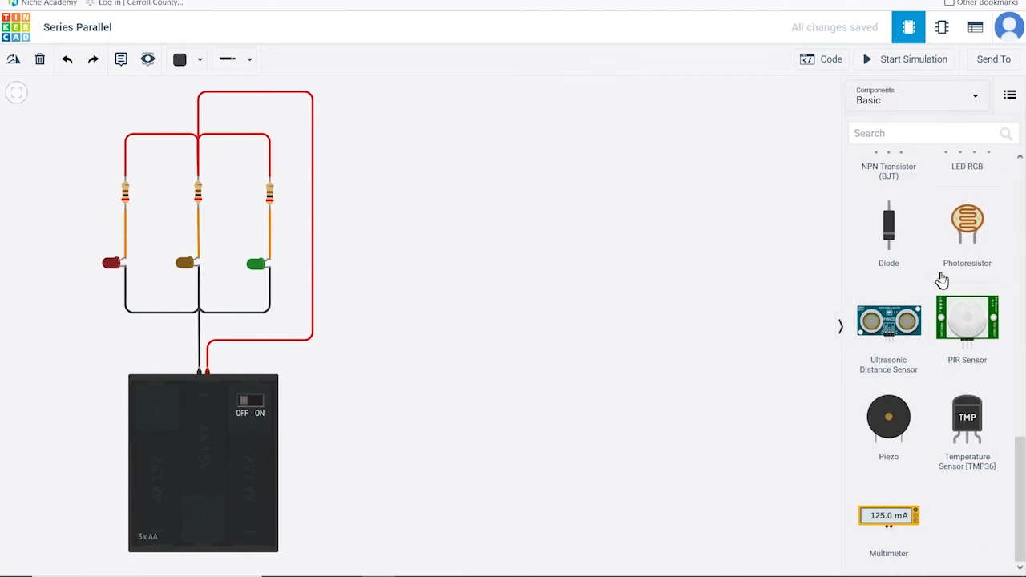
pyautogui.scroll(8, 942, 279)
pyautogui.scroll(-2, 938, 280)
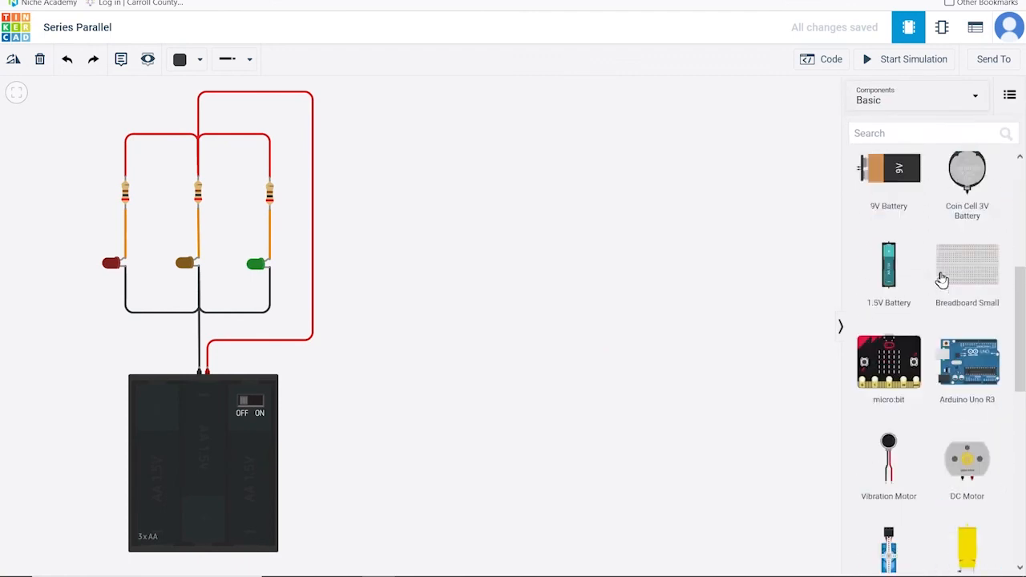
pyautogui.moveTo(966, 375); pyautogui.dragTo(486, 396)
pyautogui.press('r')
pyautogui.press('r')
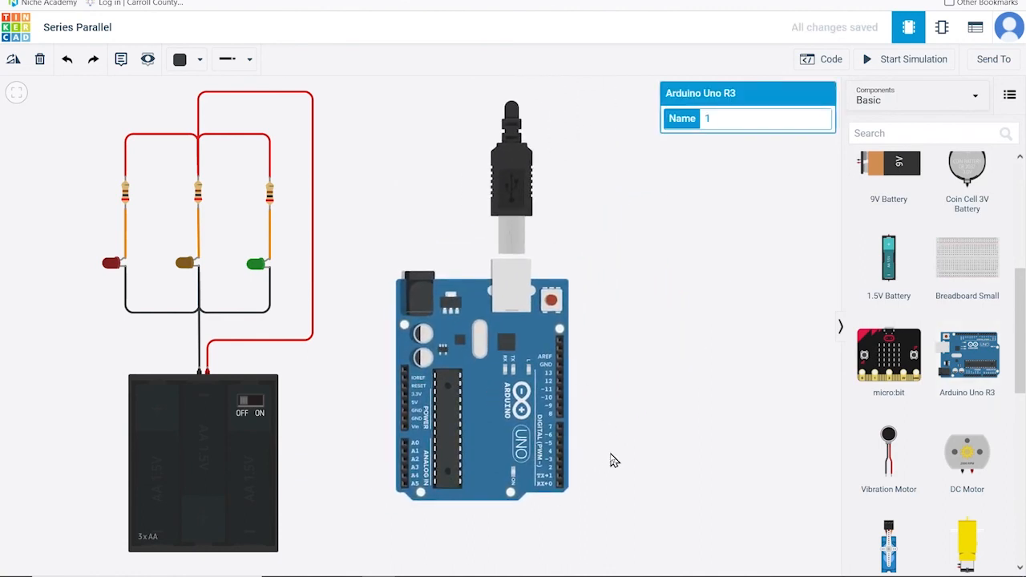
# Step: Place a resistor horizontally beside the Arduino's digital pins, level with pin 10
pyautogui.scroll(3, 614, 461)
pyautogui.moveTo(652, 441); pyautogui.dragTo(493, 398)
pyautogui.moveTo(1018, 324); pyautogui.dragTo(1012, 96)
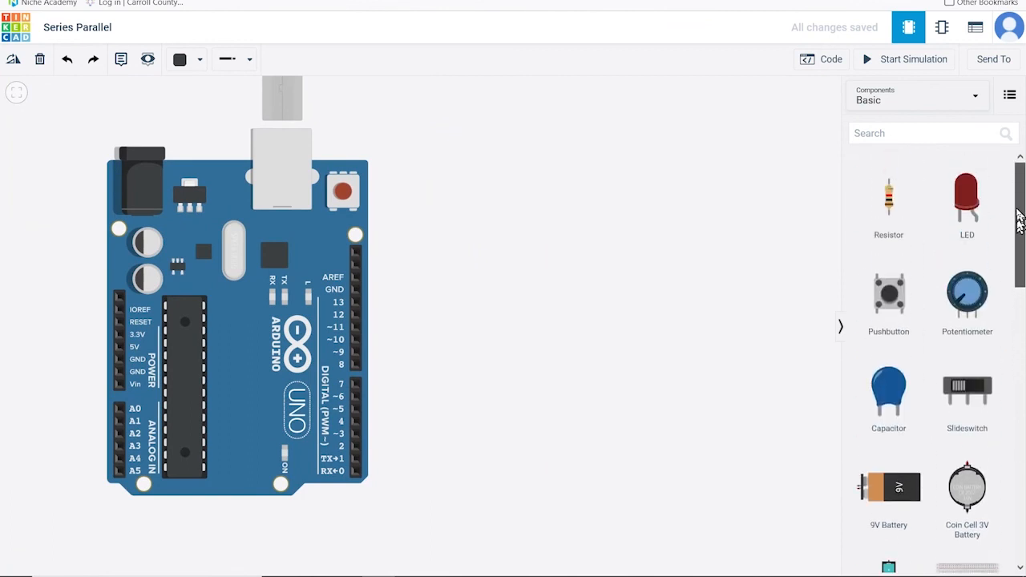
pyautogui.moveTo(888, 200); pyautogui.dragTo(488, 349)
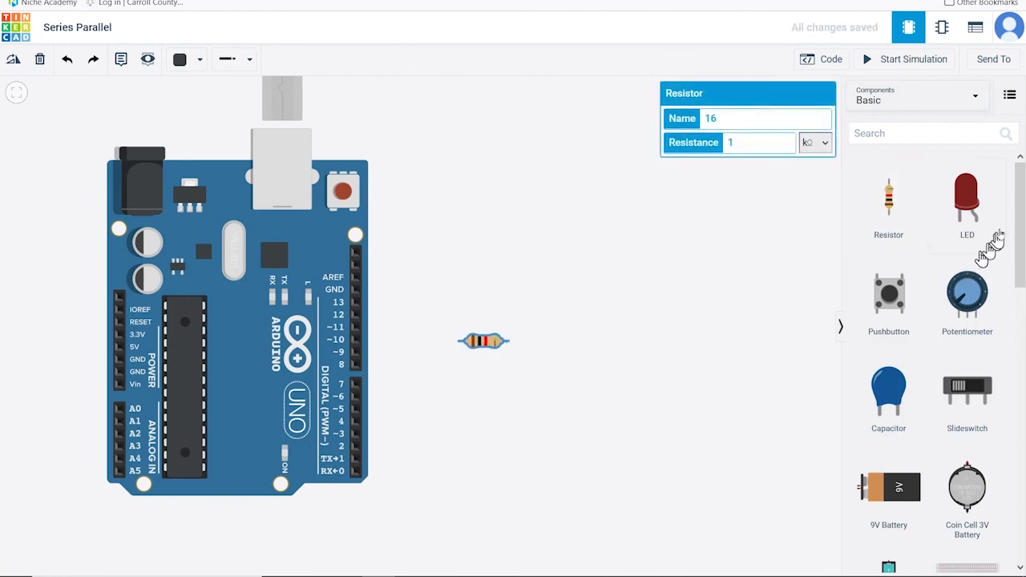
# Step: Add a red LED beyond the resistor's free end and rotate it so its leads point up
pyautogui.moveTo(969, 205); pyautogui.dragTo(585, 350)
pyautogui.press('r')
pyautogui.press('r')
pyautogui.press('r')
pyautogui.press('r')
pyautogui.press('r')
pyautogui.press('r')
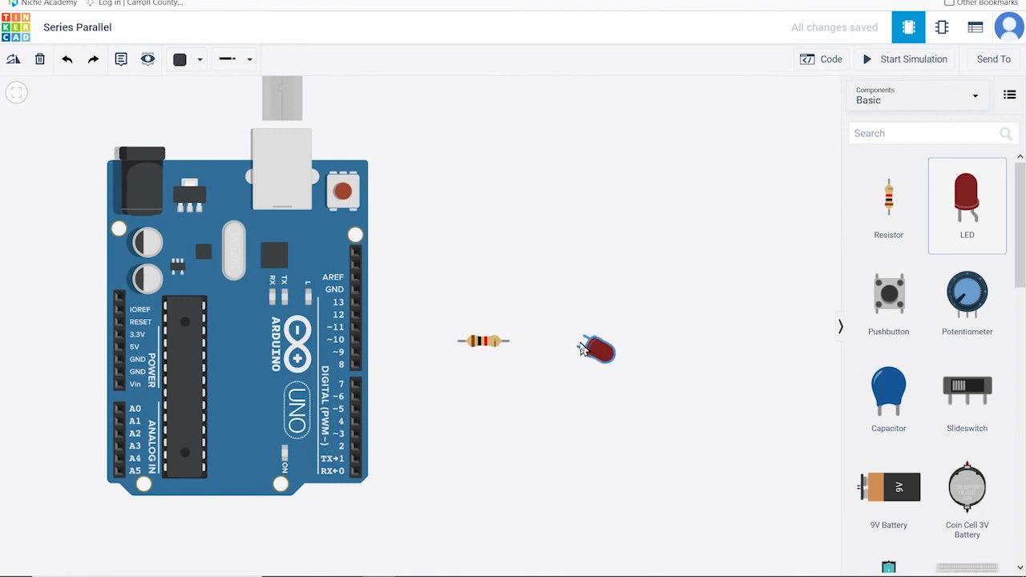
pyautogui.moveTo(580, 350); pyautogui.dragTo(574, 350)
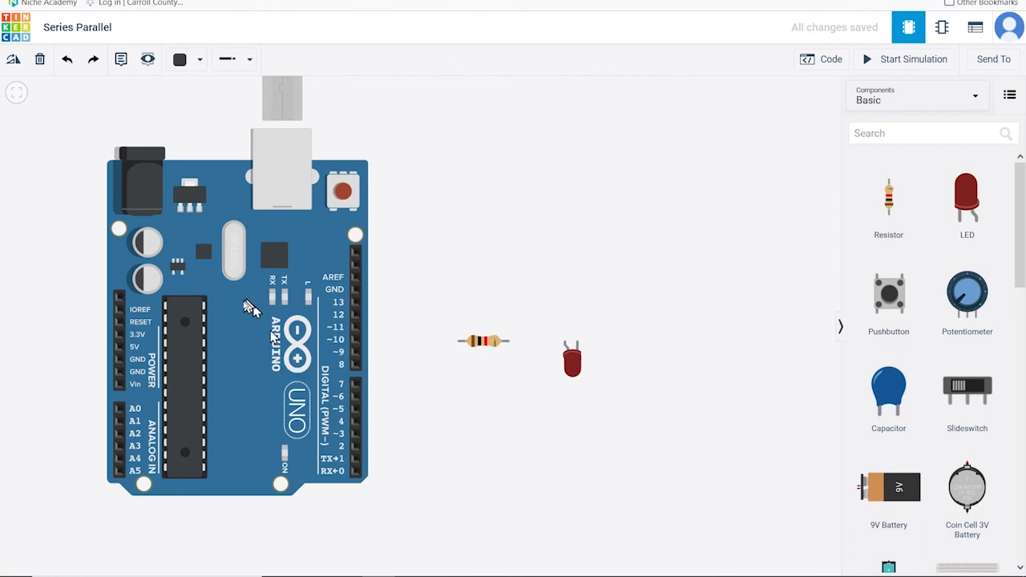
# Step: Wire Arduino pin 10 to the resistor, align the resistor with the pin, and wire its other end to the LED's anode
pyautogui.click(355, 340)
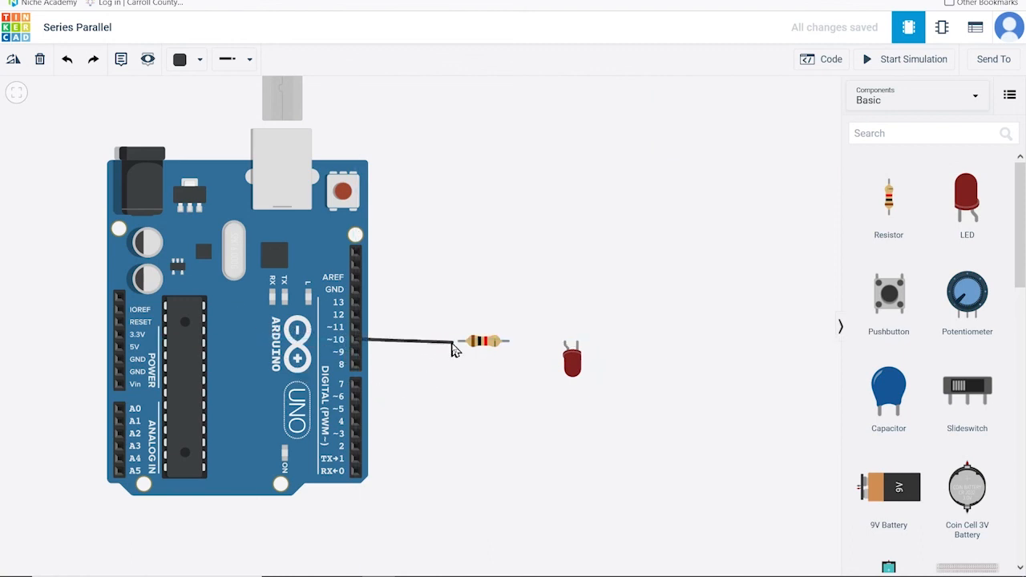
pyautogui.click(456, 342)
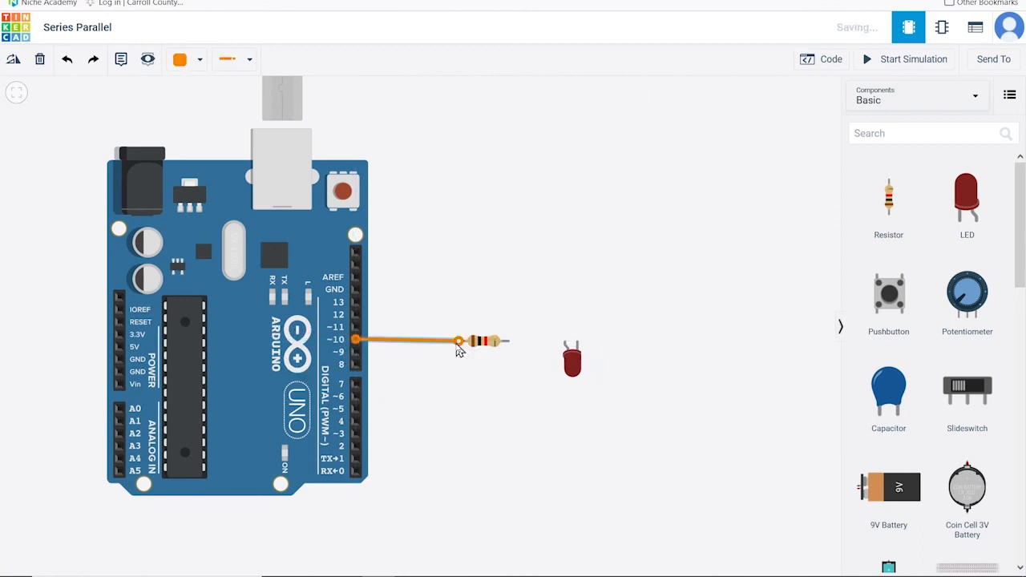
pyautogui.click(474, 343)
pyautogui.moveTo(474, 343); pyautogui.dragTo(474, 340)
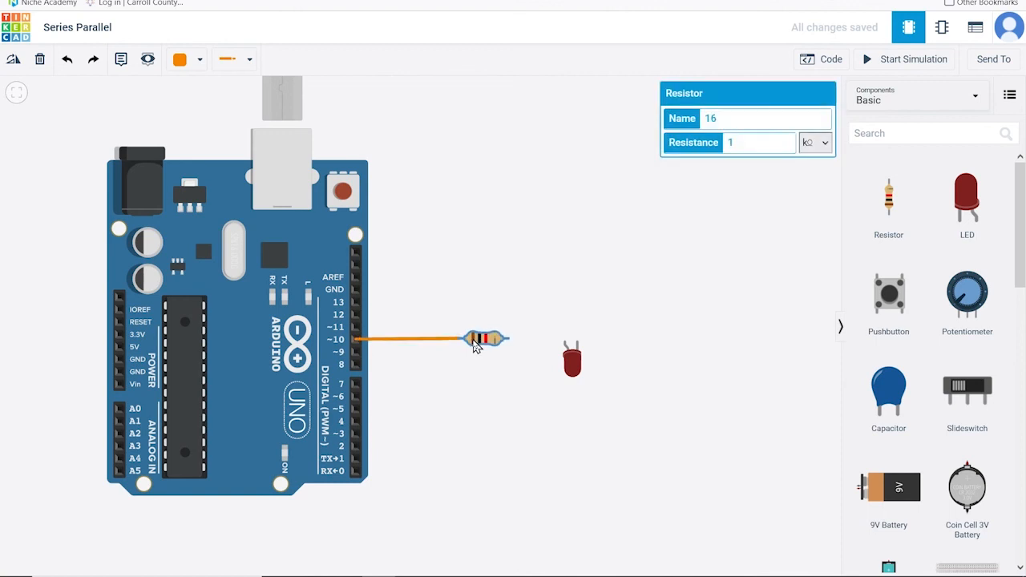
pyautogui.click(507, 340)
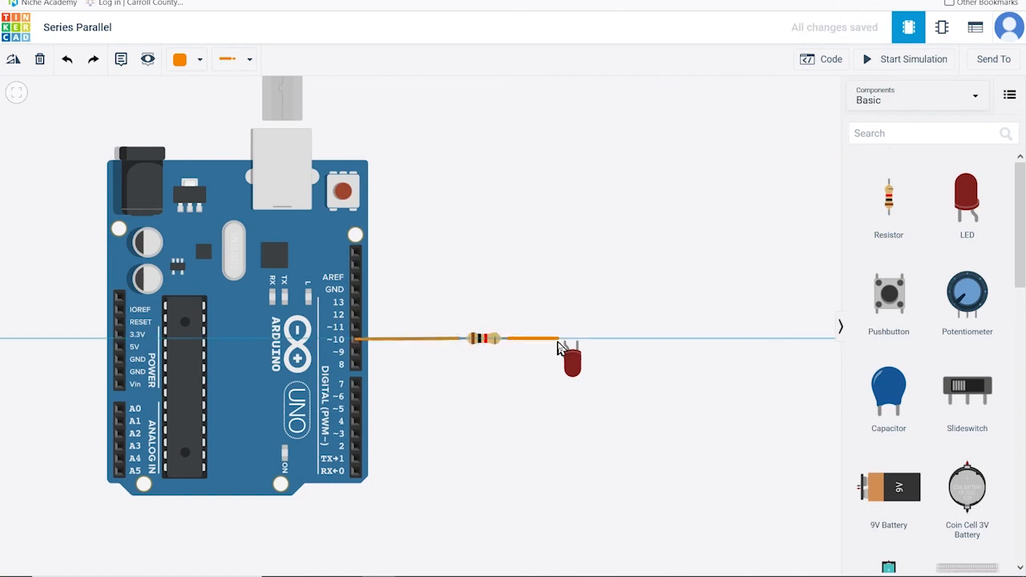
pyautogui.click(565, 345)
pyautogui.click(570, 361)
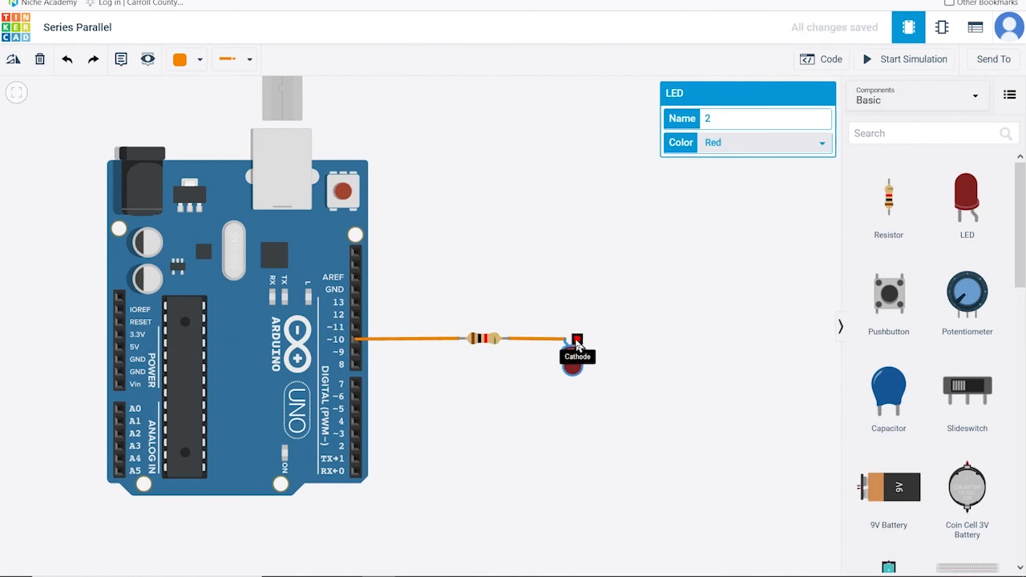
# Step: Color the wire between pin 10 and the resistor red
pyautogui.click(422, 340)
pyautogui.press('1')
pyautogui.press('2')
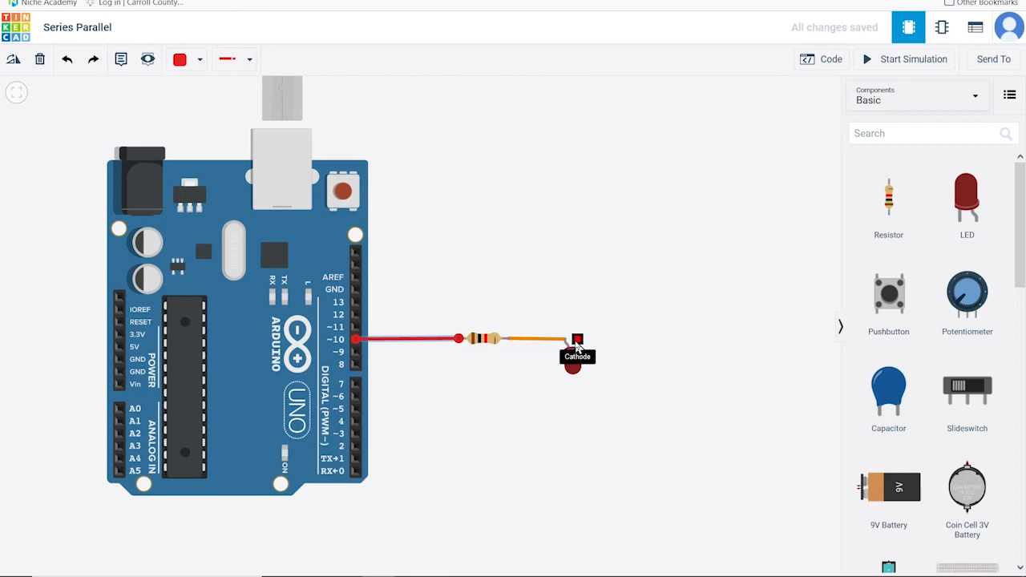
# Step: Run a black wire with one corner from the LED's cathode to the GND pin beside pin 13
pyautogui.click(574, 347)
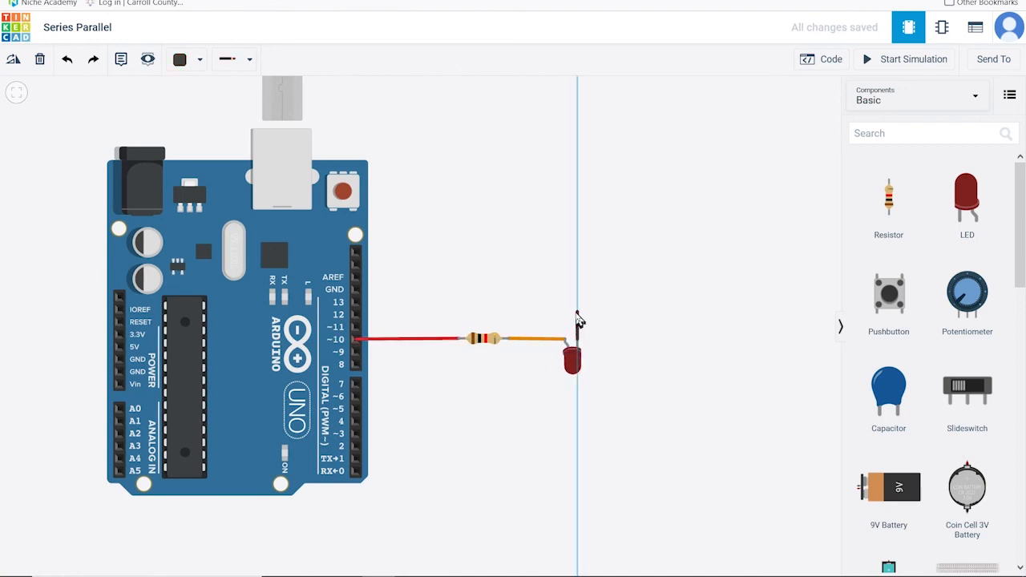
pyautogui.click(578, 291)
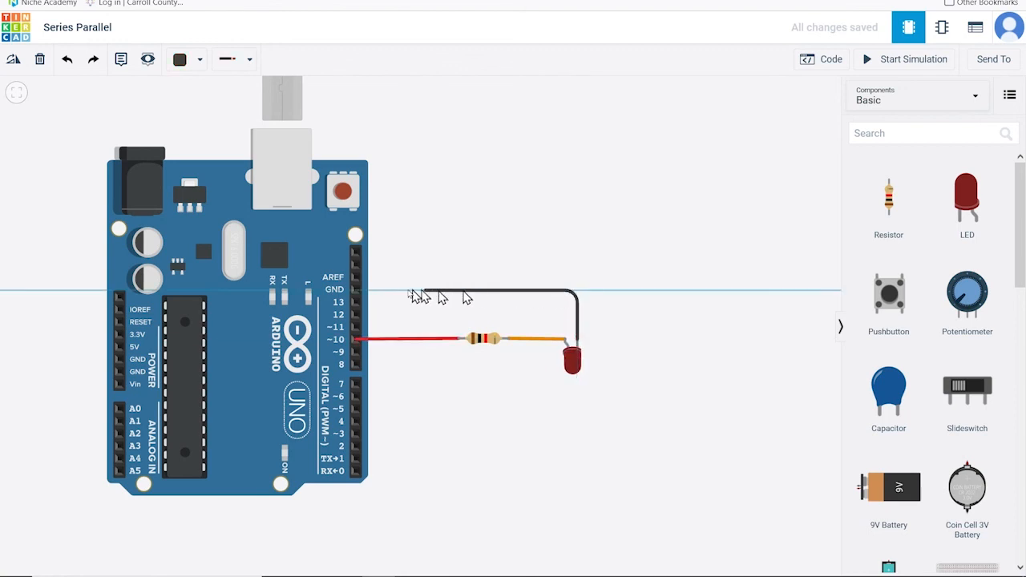
pyautogui.click(356, 289)
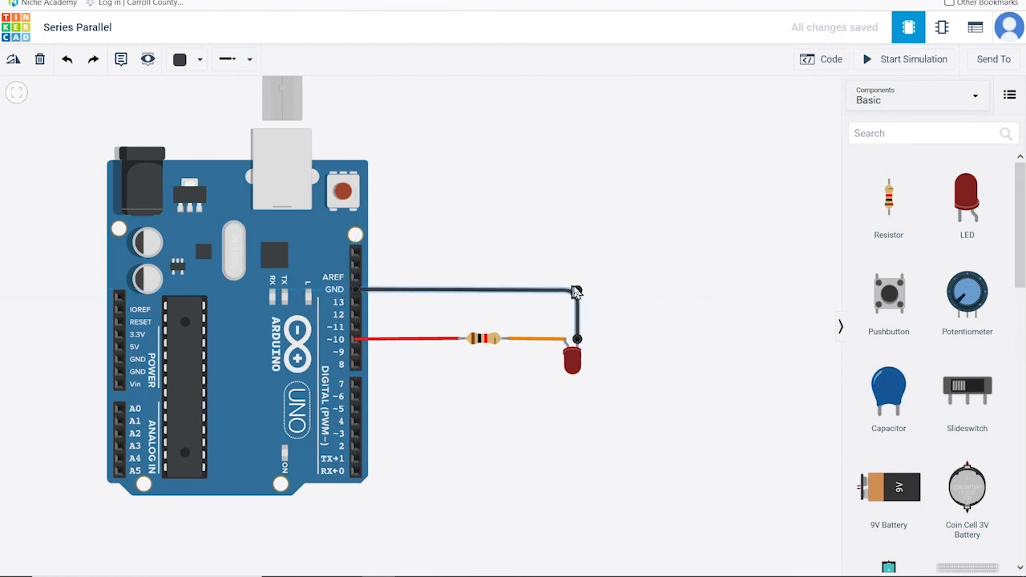
pyautogui.click(578, 292)
pyautogui.click(651, 313)
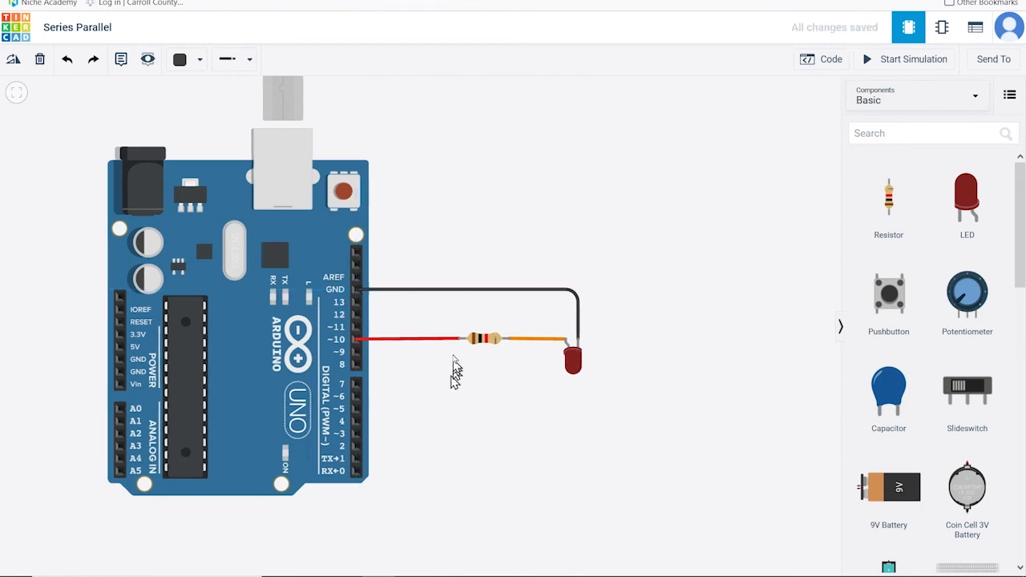
# Step: Set the resistance of the resistor between pin 10 and the LED to 200 Ω
pyautogui.moveTo(446, 273); pyautogui.dragTo(656, 407)
pyautogui.click(656, 407)
pyautogui.click(489, 343)
pyautogui.click(819, 147)
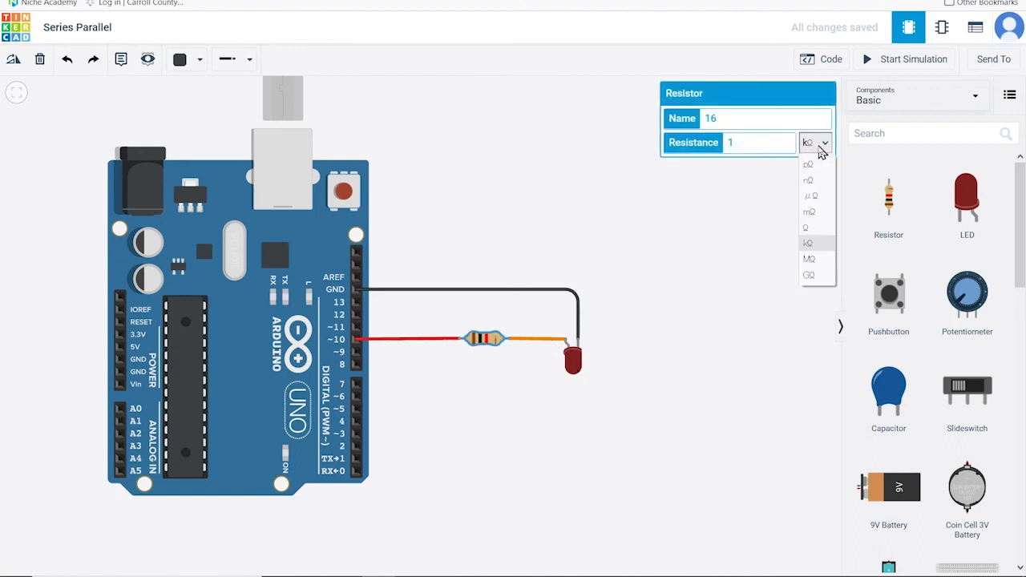
pyautogui.click(807, 228)
pyautogui.click(762, 142)
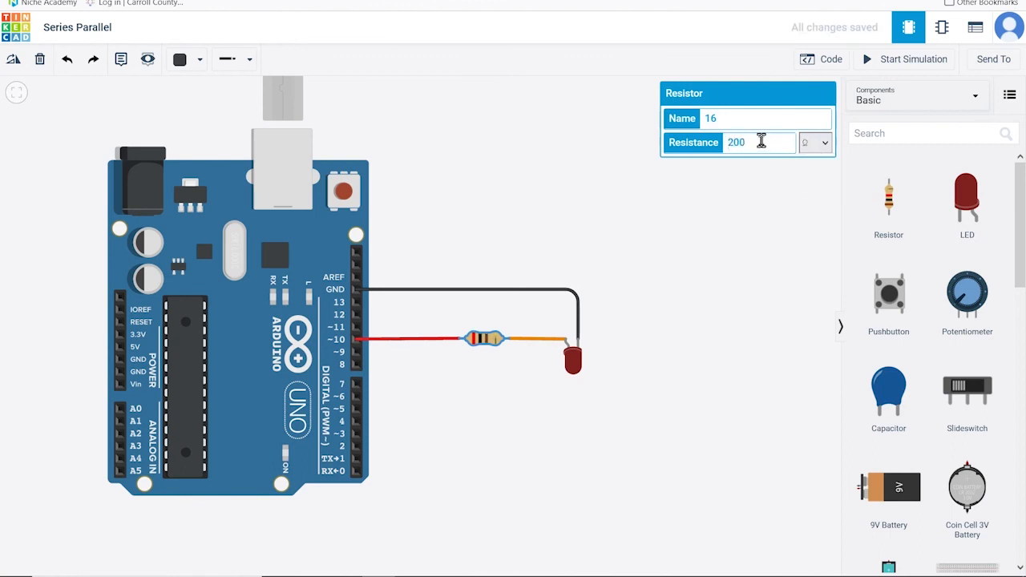
pyautogui.click(658, 340)
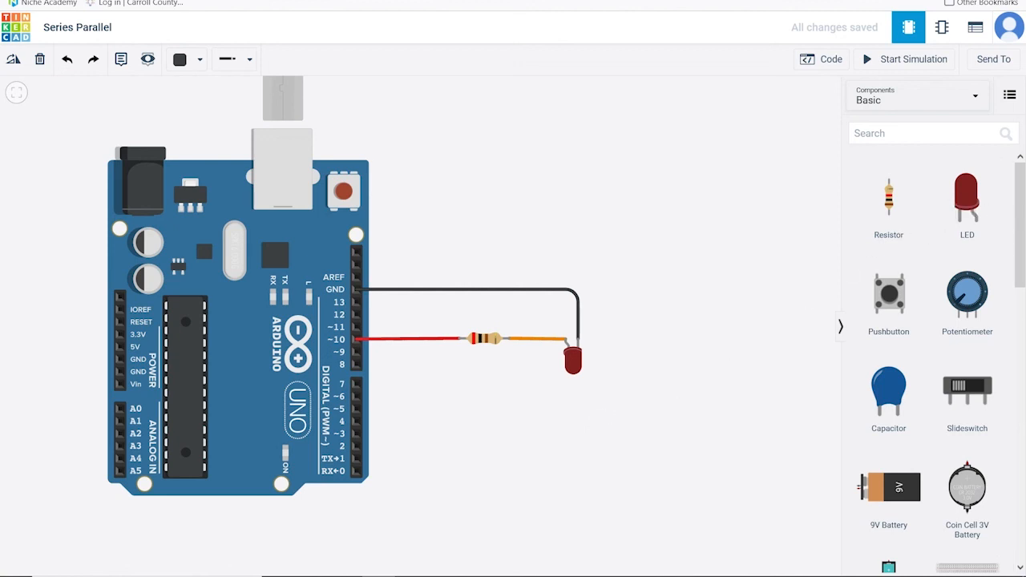
pyautogui.moveTo(996, 575)
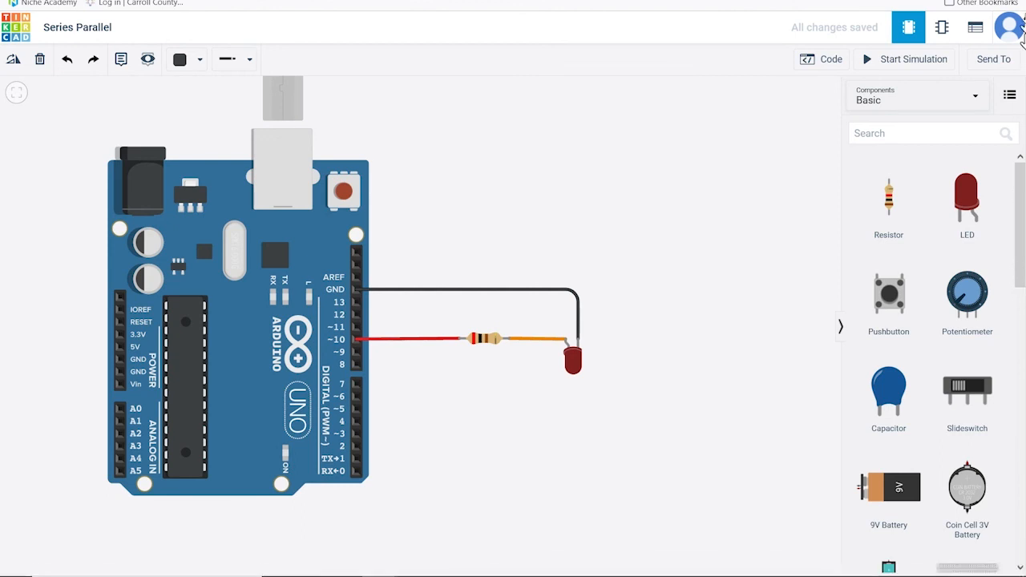